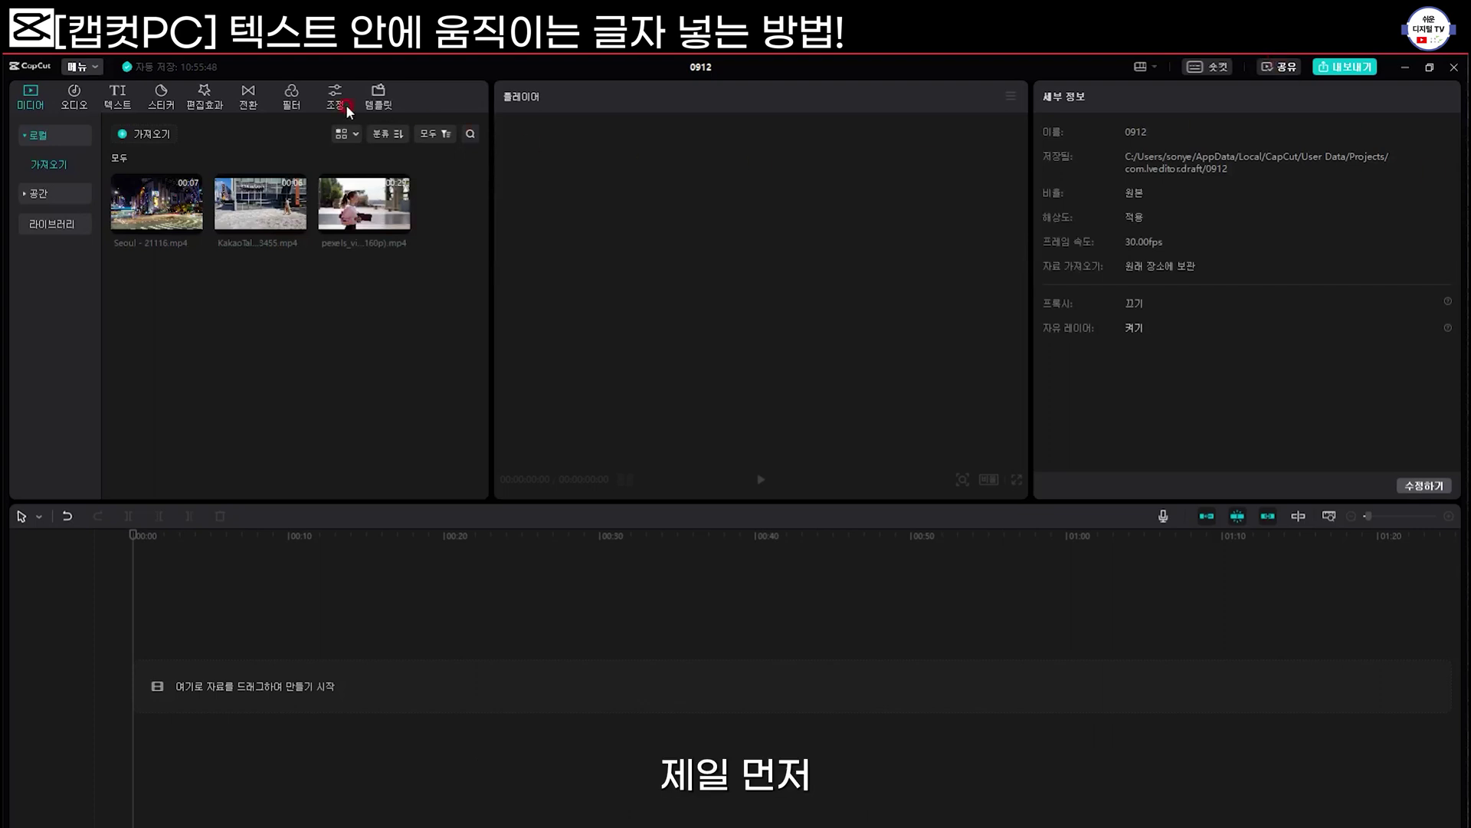
Add a default text clip at the start of the timeline and change its text to "capcut".
left_click(121, 99)
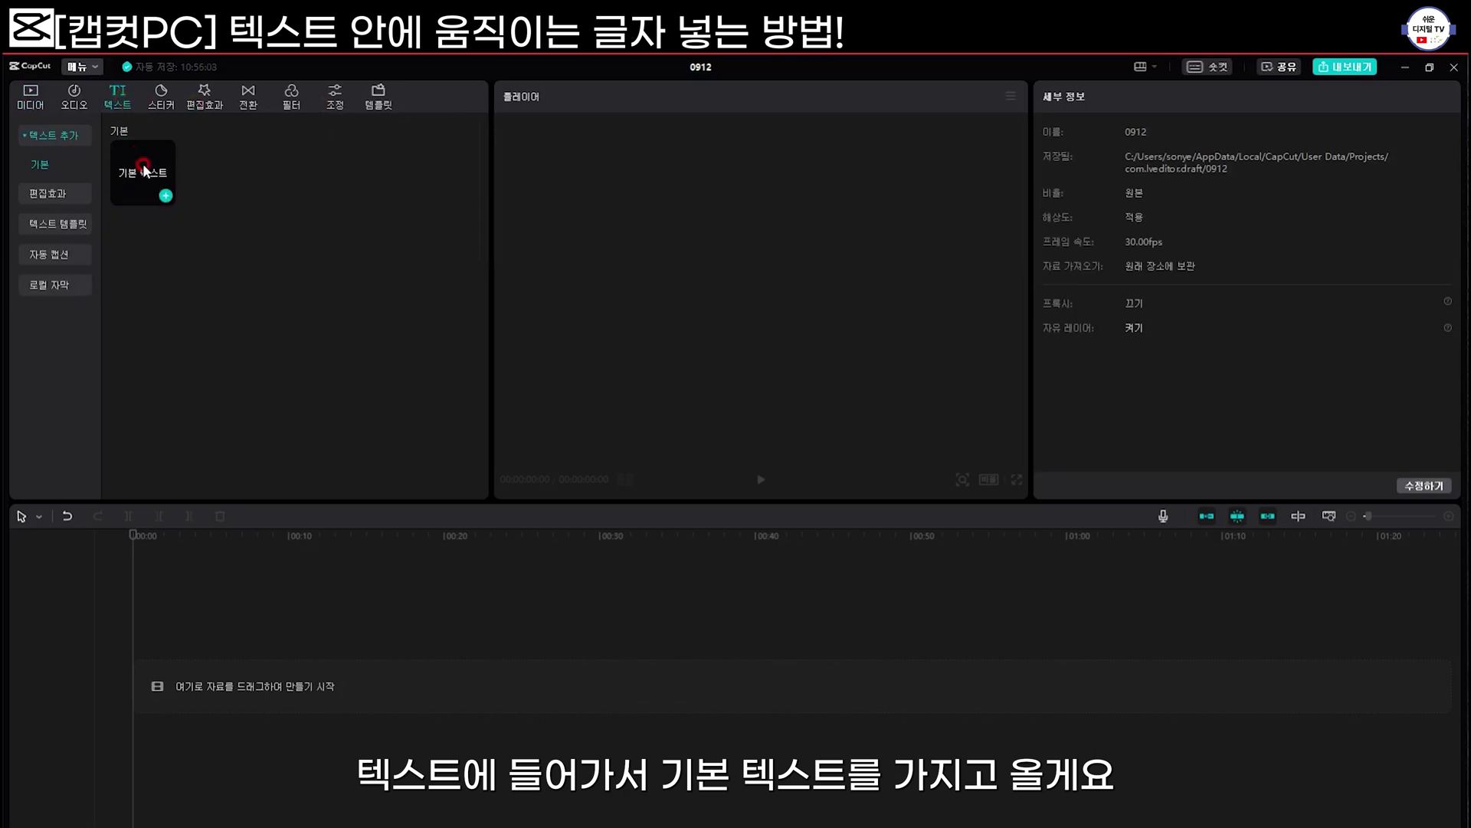
left_click_drag(143, 172, 167, 687)
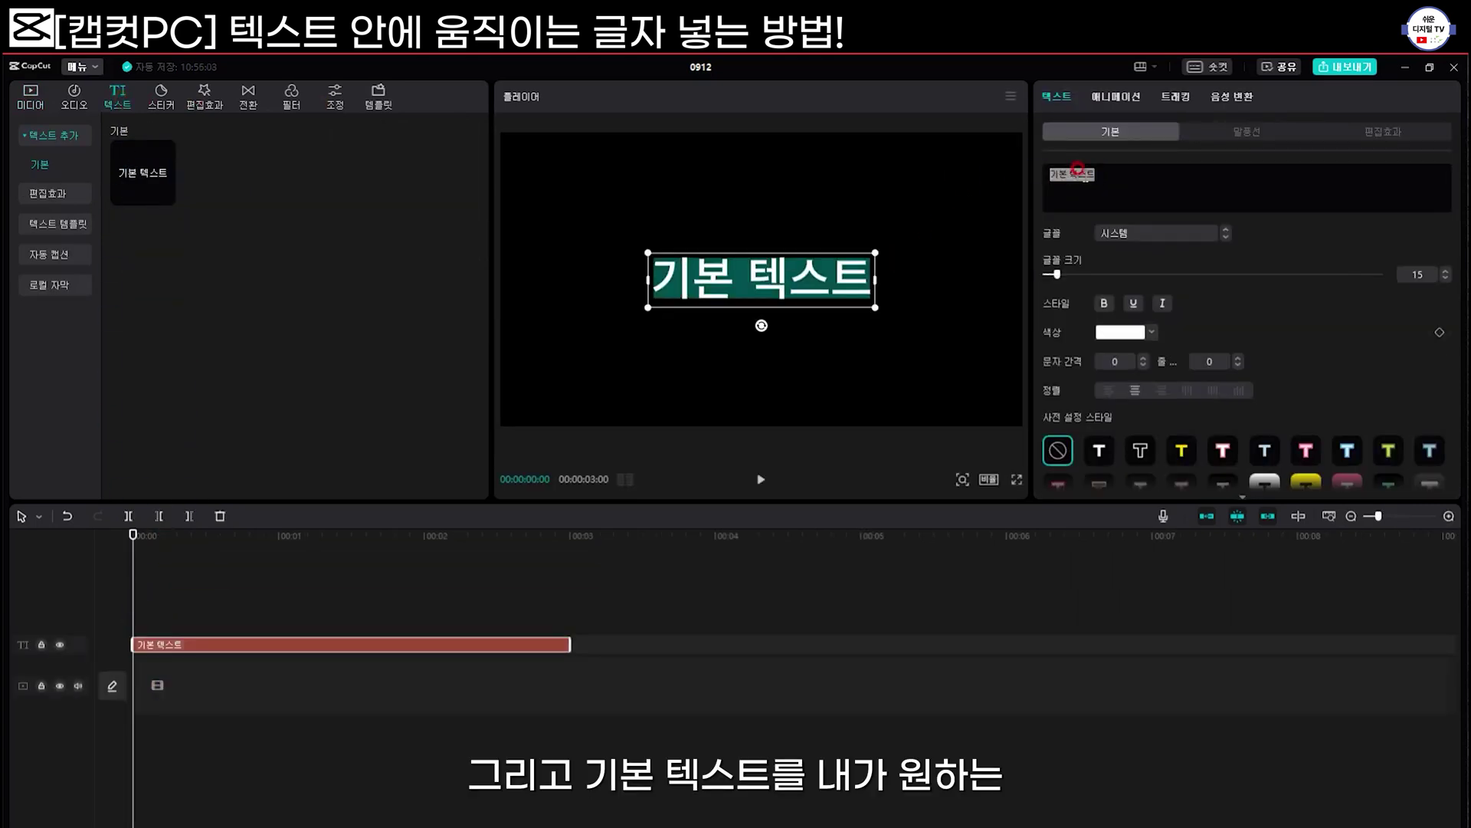
left_click(1077, 158)
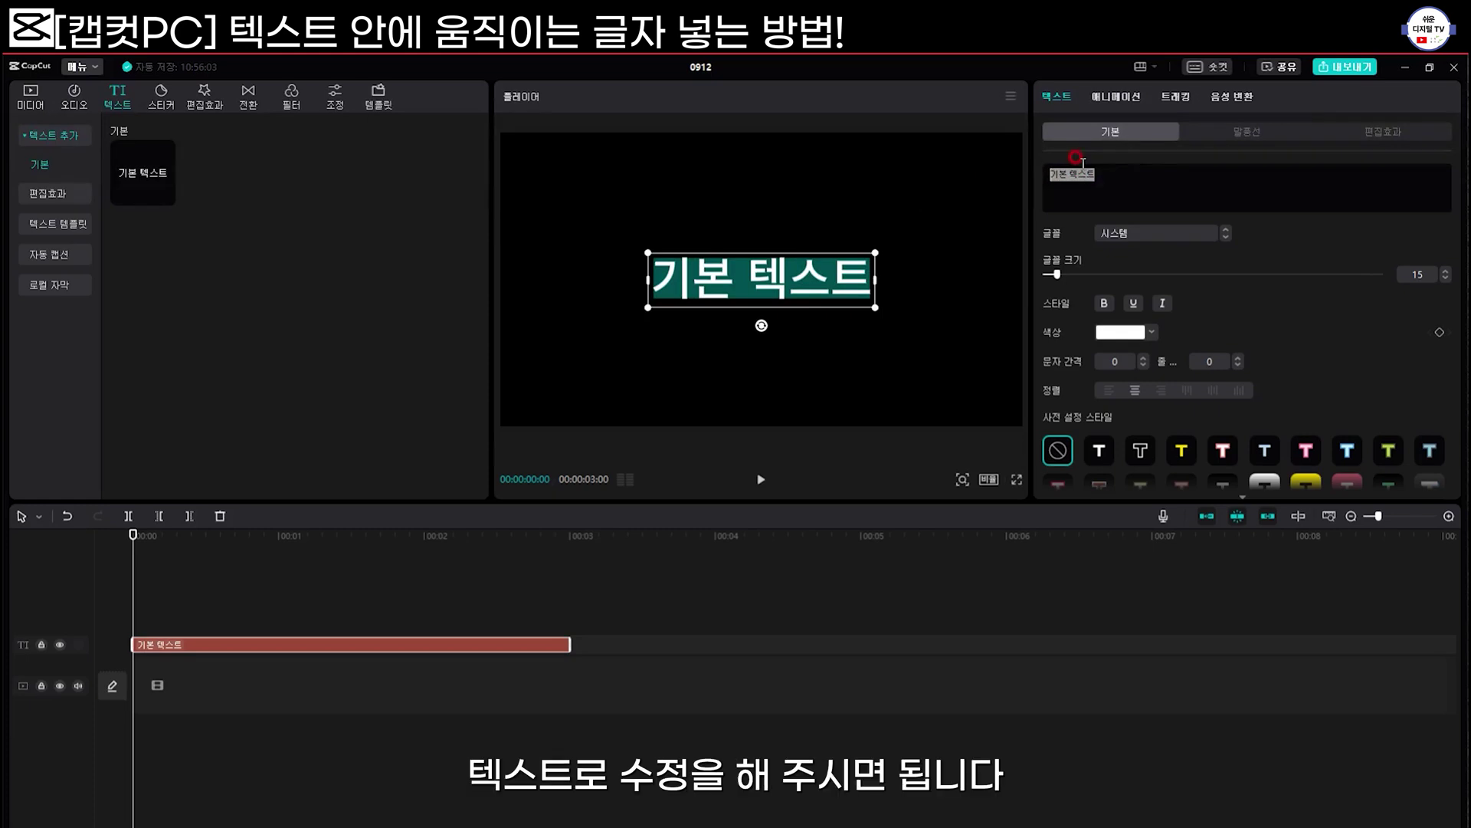
type("capcut")
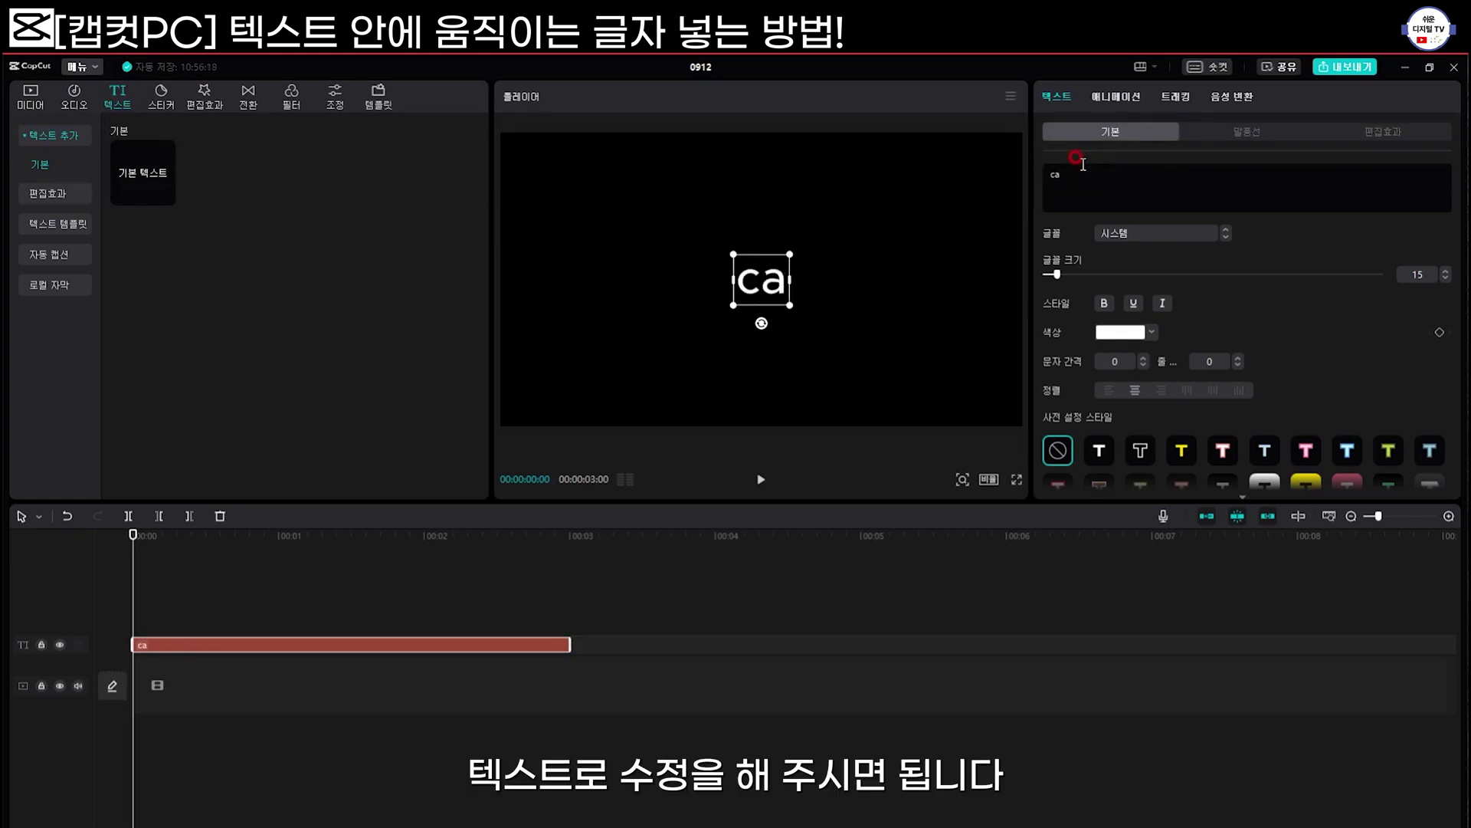
Set the text's font to G마켓 산스 Bold and enlarge it to fill the full width of the frame.
left_click(1155, 242)
left_click(1192, 327)
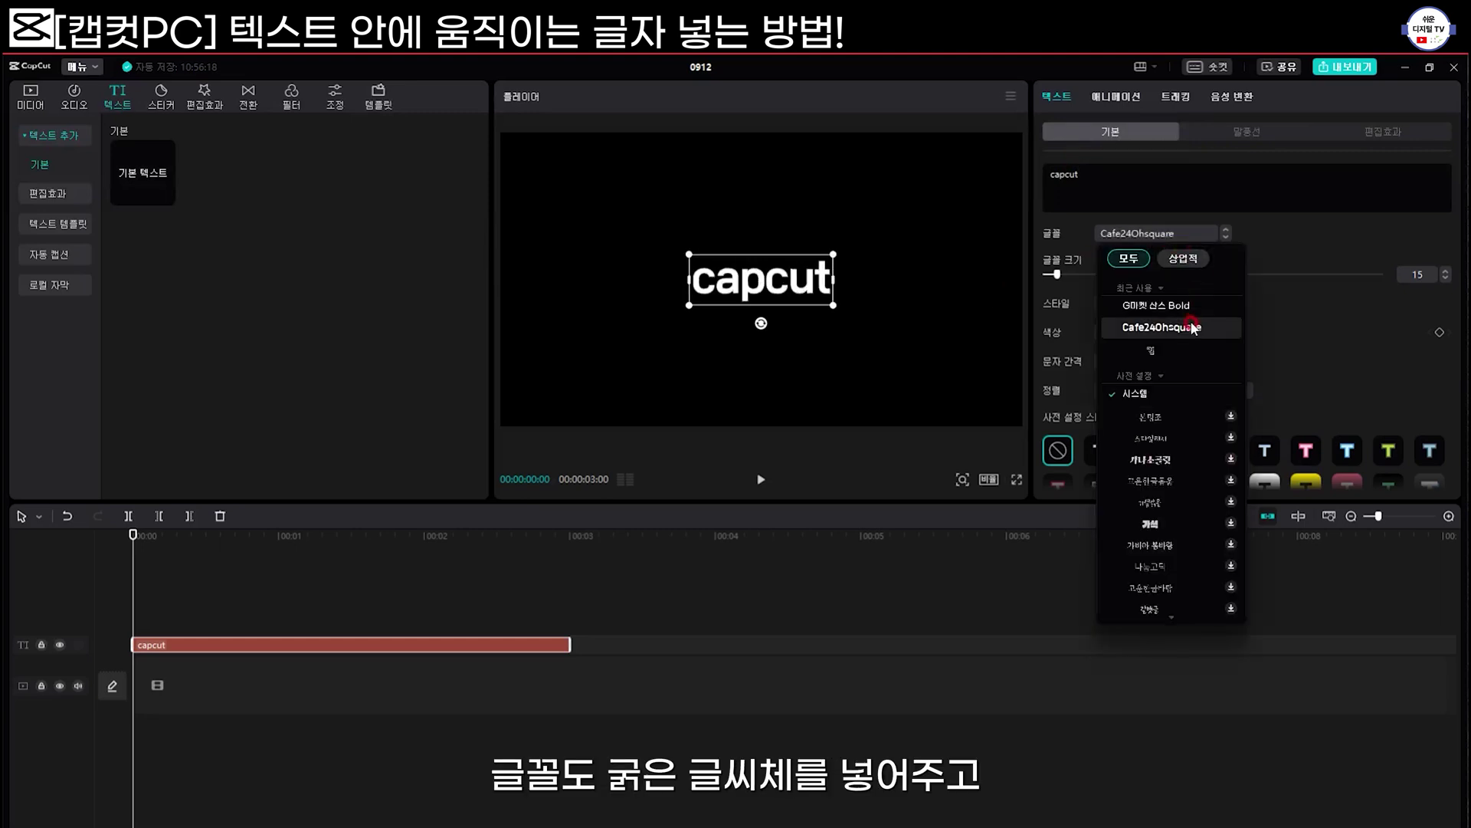
left_click(1176, 304)
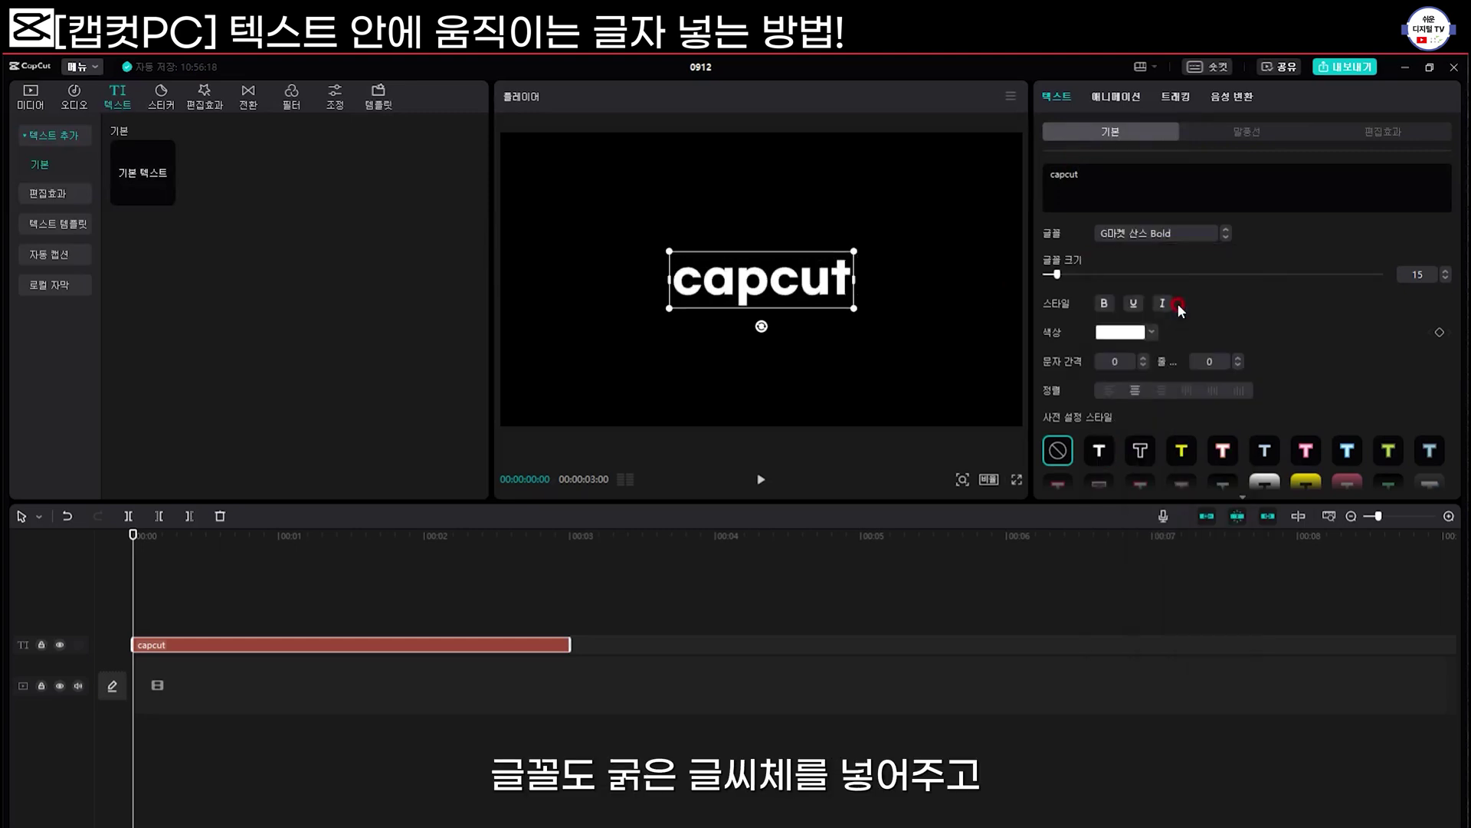
left_click_drag(849, 299, 985, 349)
left_click_drag(1033, 427, 1055, 476)
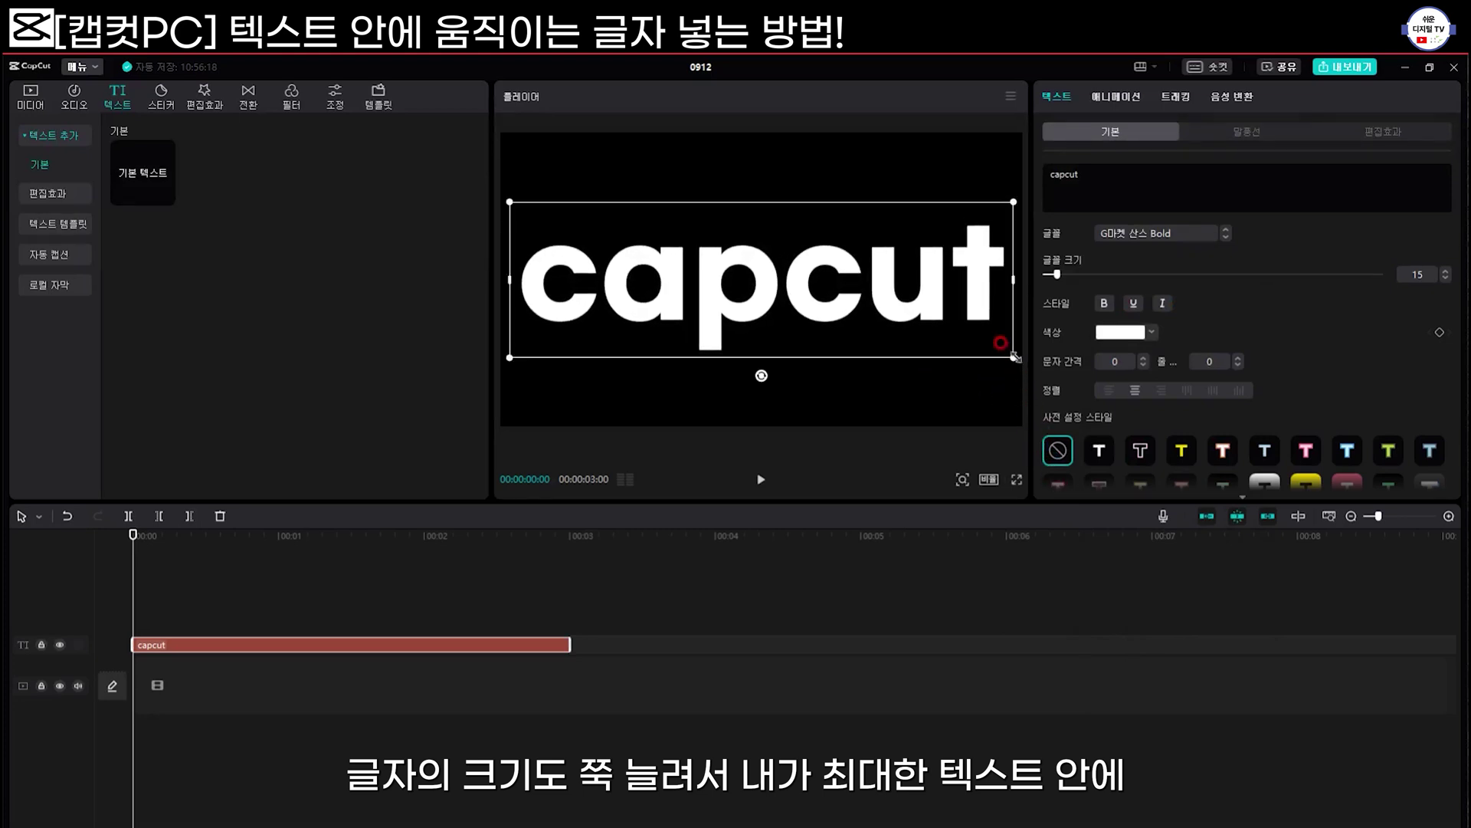
left_click_drag(1014, 357, 1020, 362)
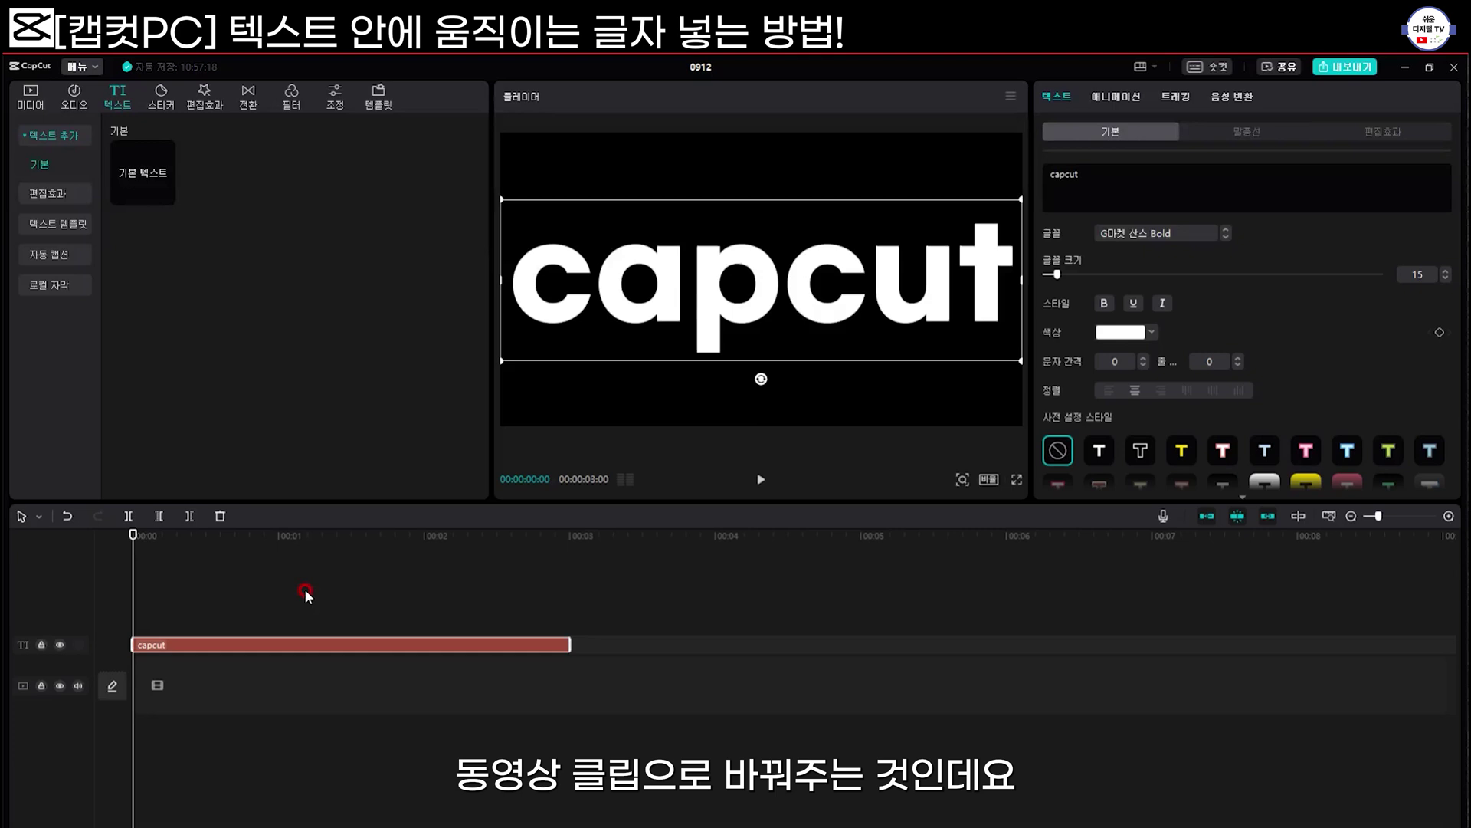
Turn the capcut text into a compound clip and place Seoul - 21116.mp4 on the track above it, starting at 00:00.
right_click(202, 644)
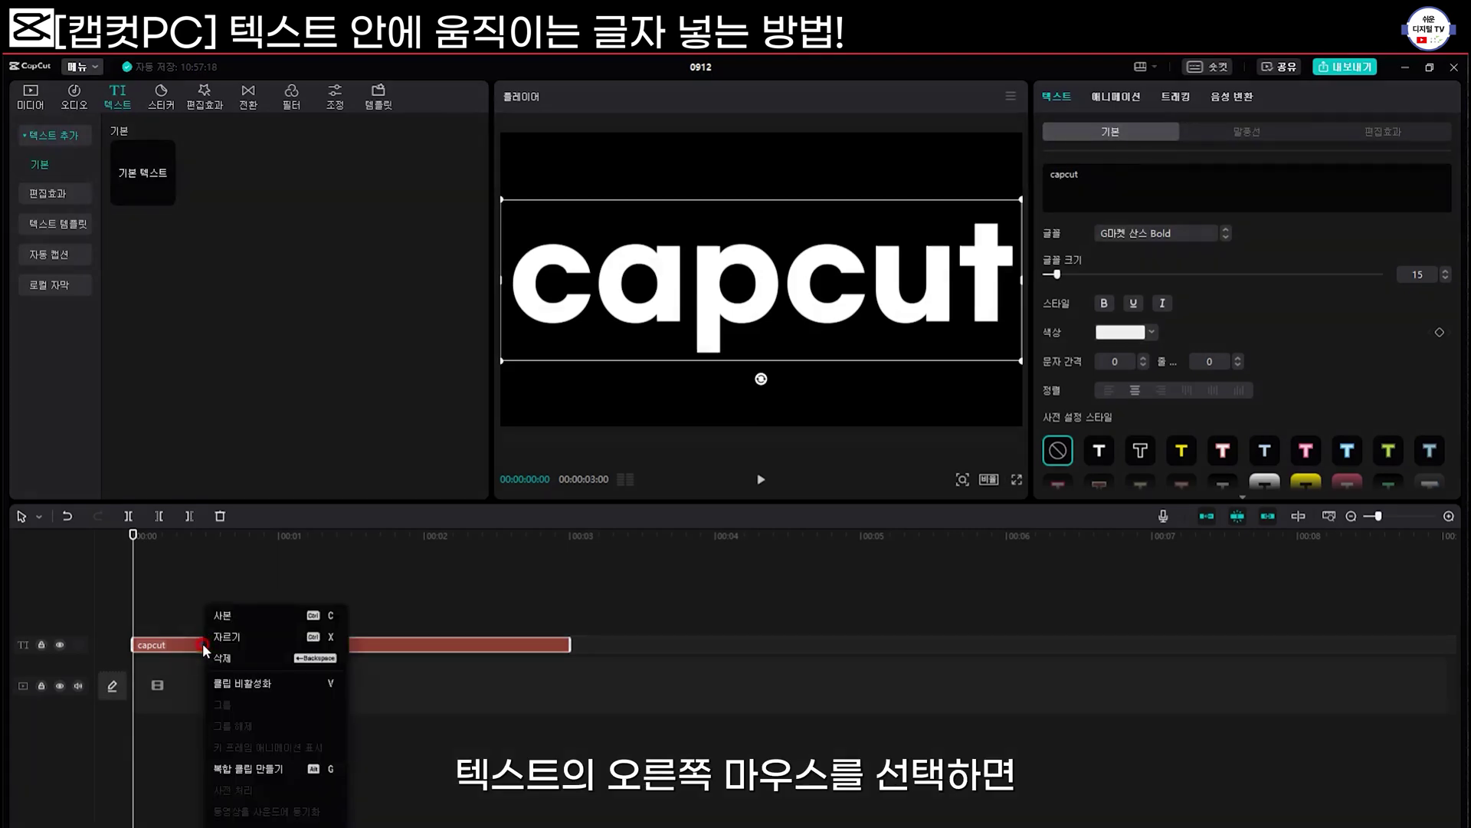
left_click(286, 765)
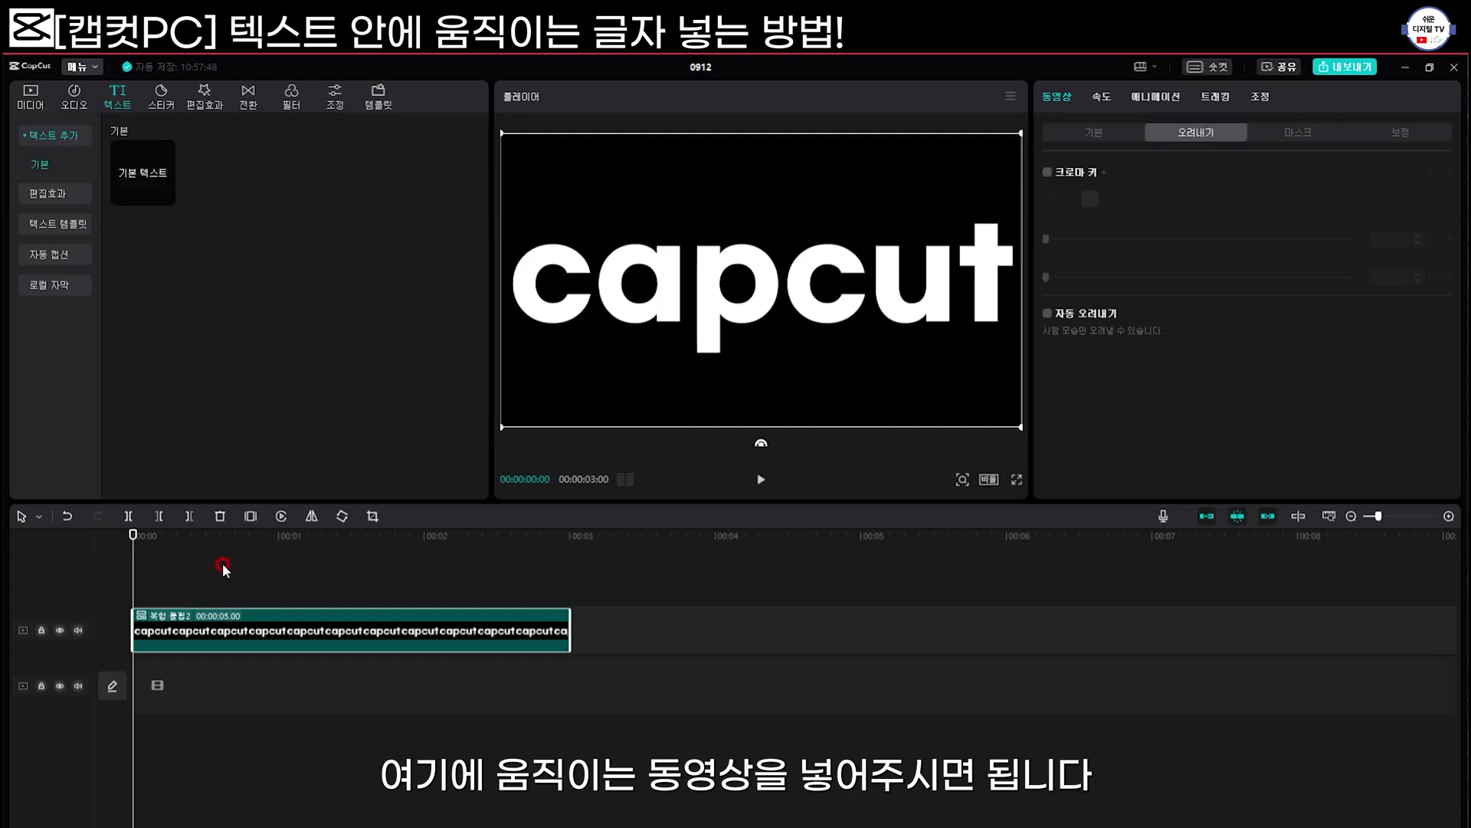
left_click(31, 98)
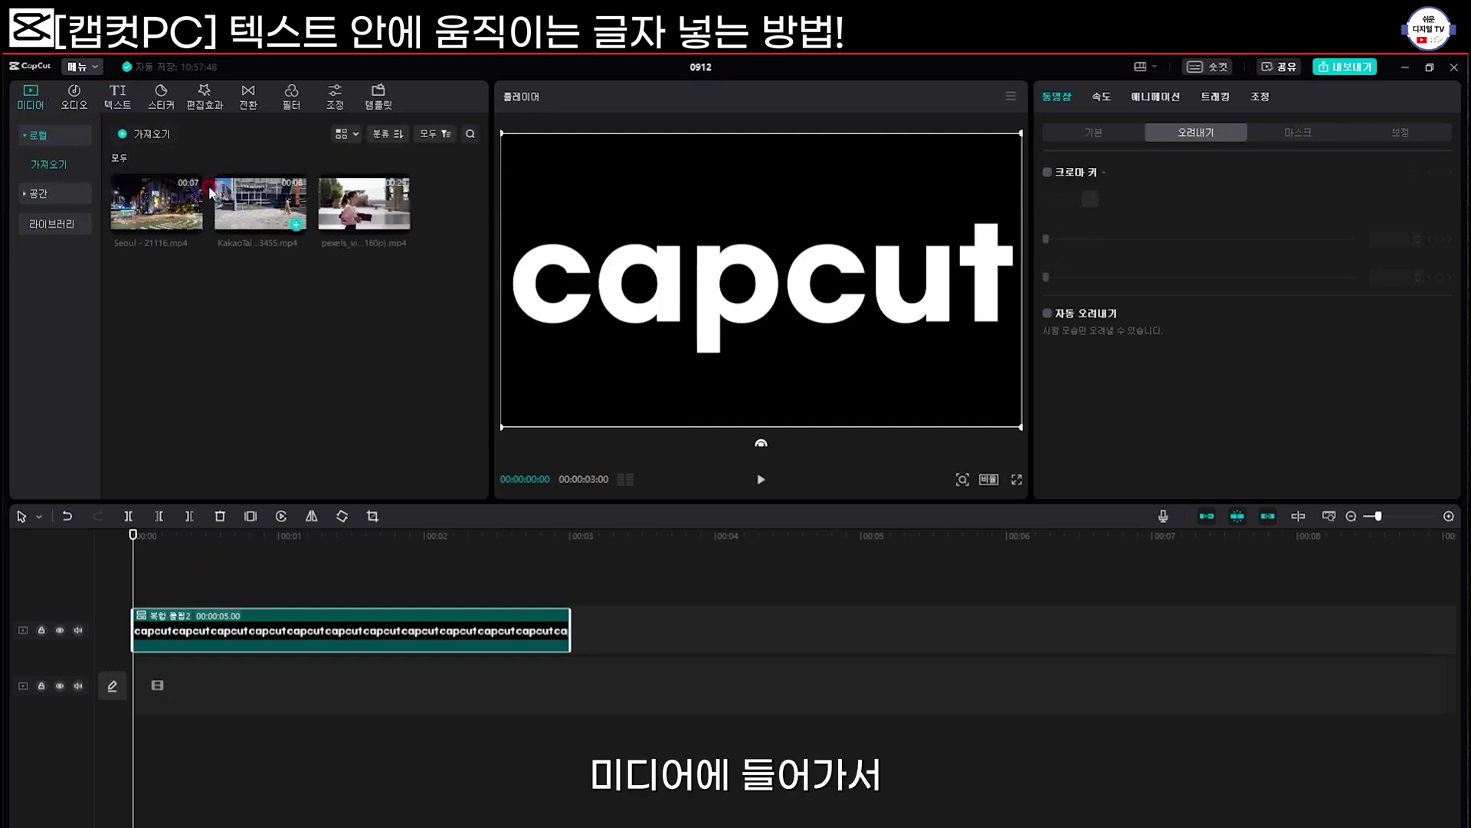
left_click_drag(155, 203, 134, 586)
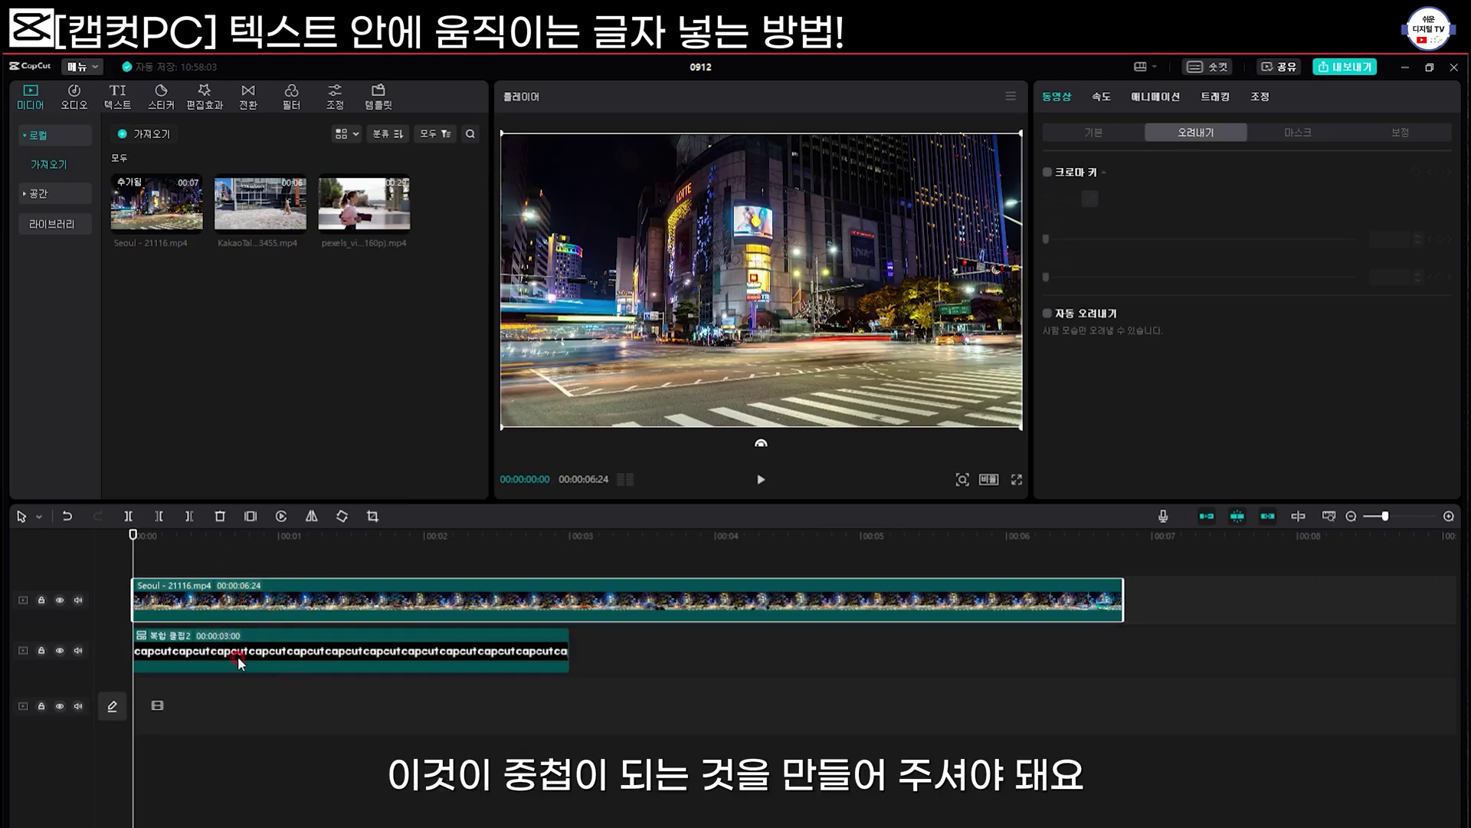
Set the Seoul clip's blend mode to 곱하기 (Multiply), preview the result and return the playhead to the start.
left_click(176, 597)
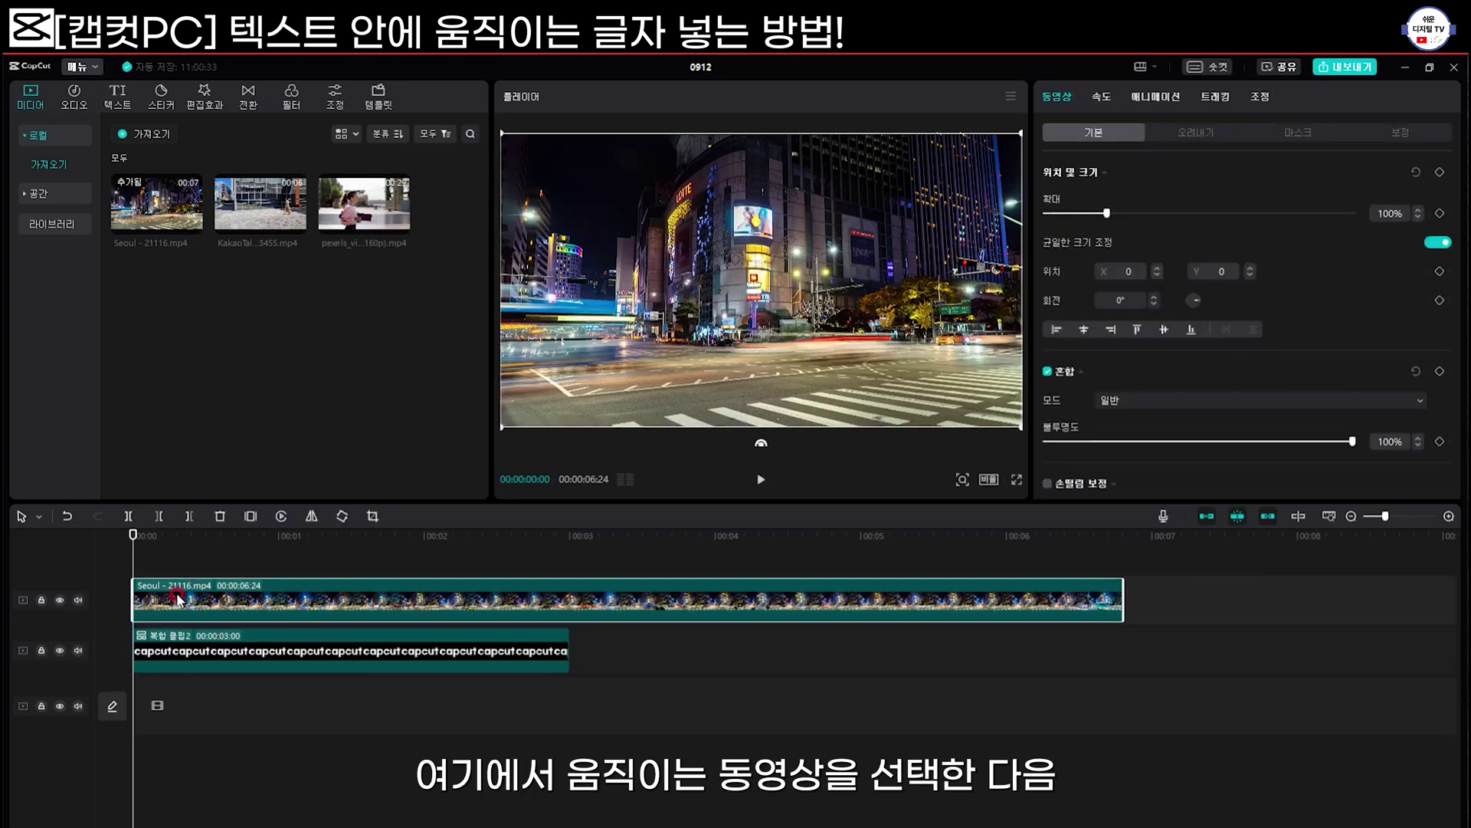
left_click(1105, 135)
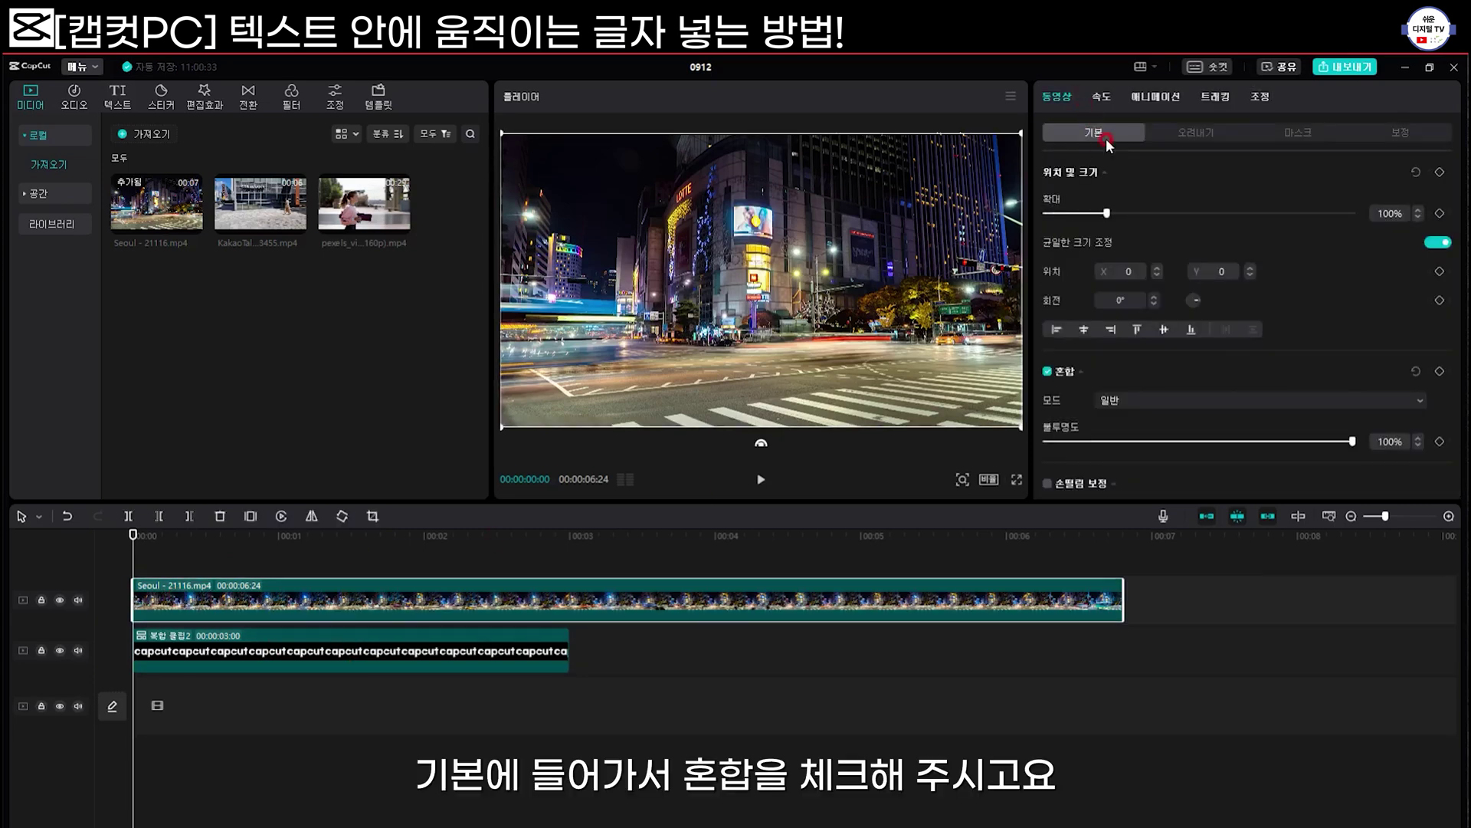
left_click(1055, 372)
left_click(1418, 399)
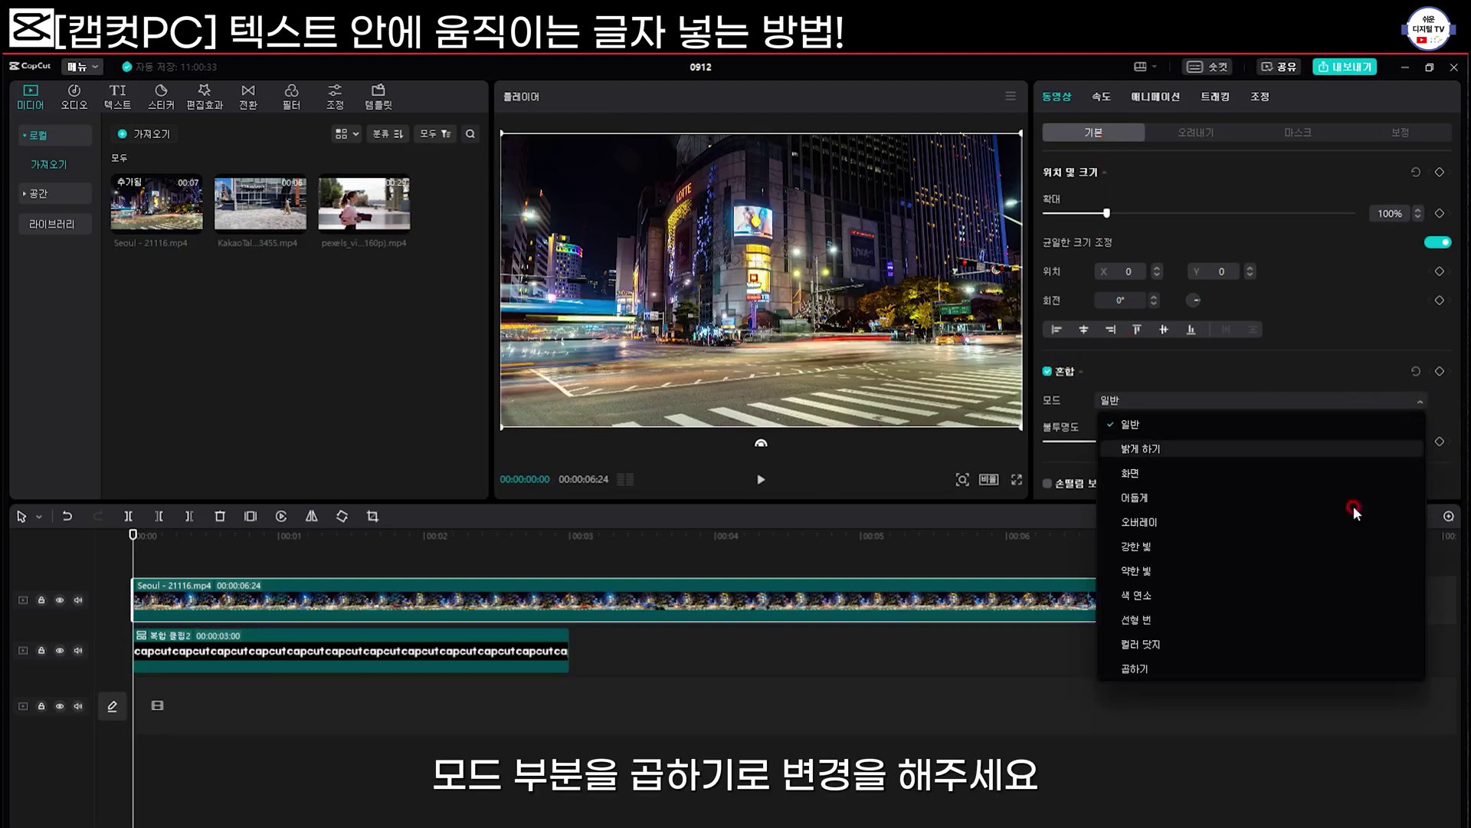
left_click(1254, 673)
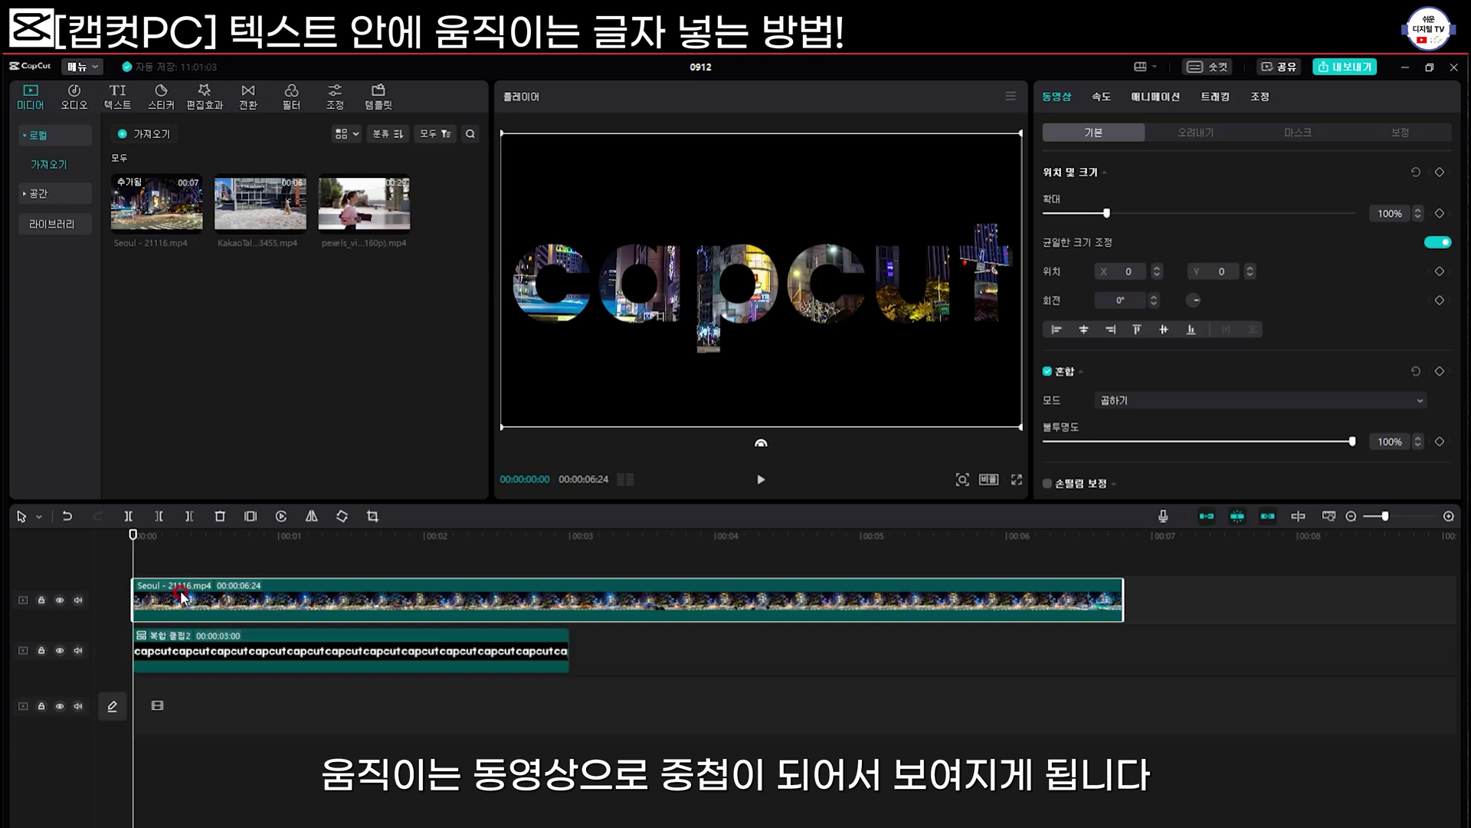
key("space")
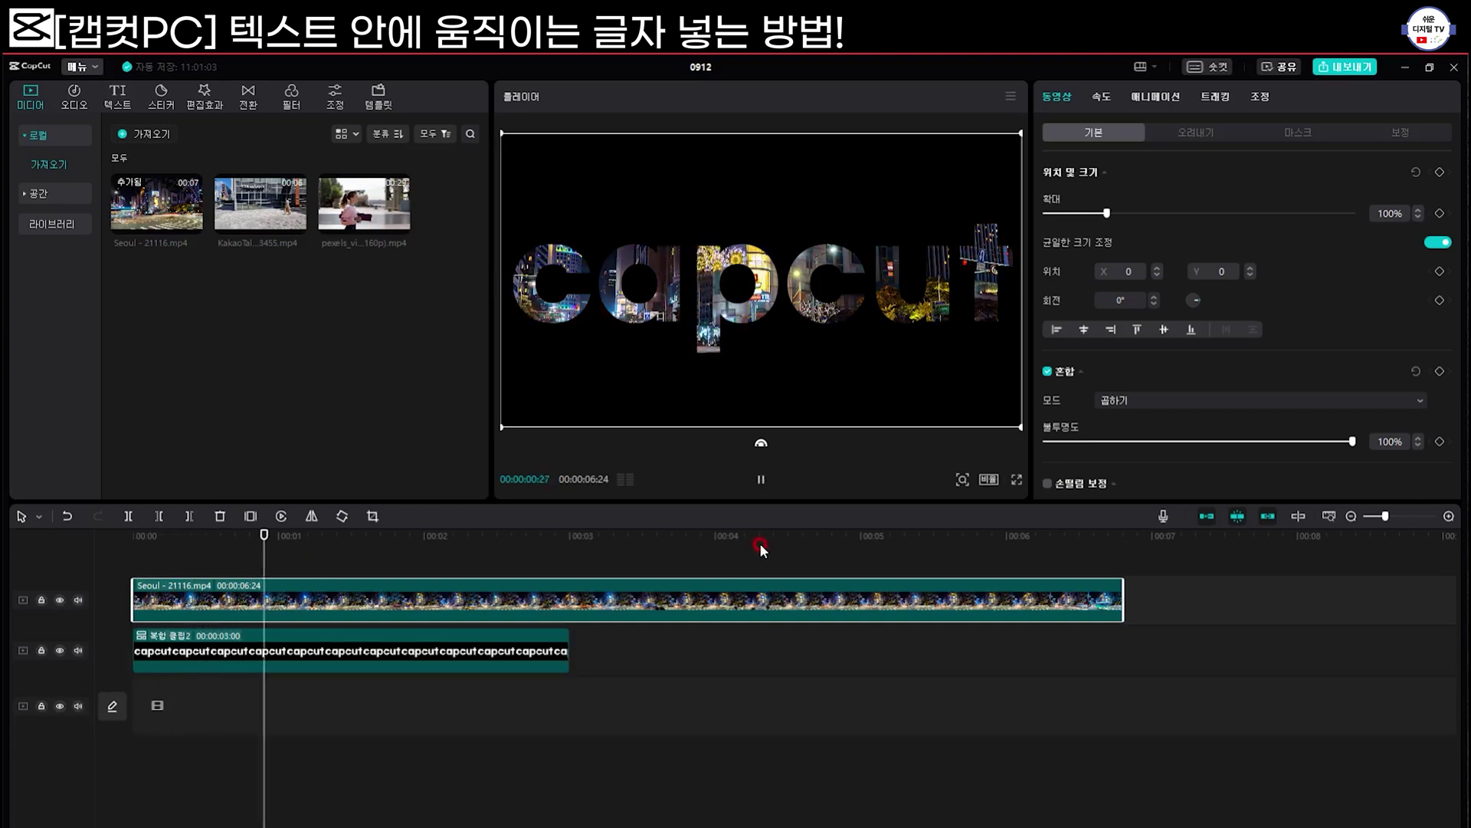
left_click(135, 535)
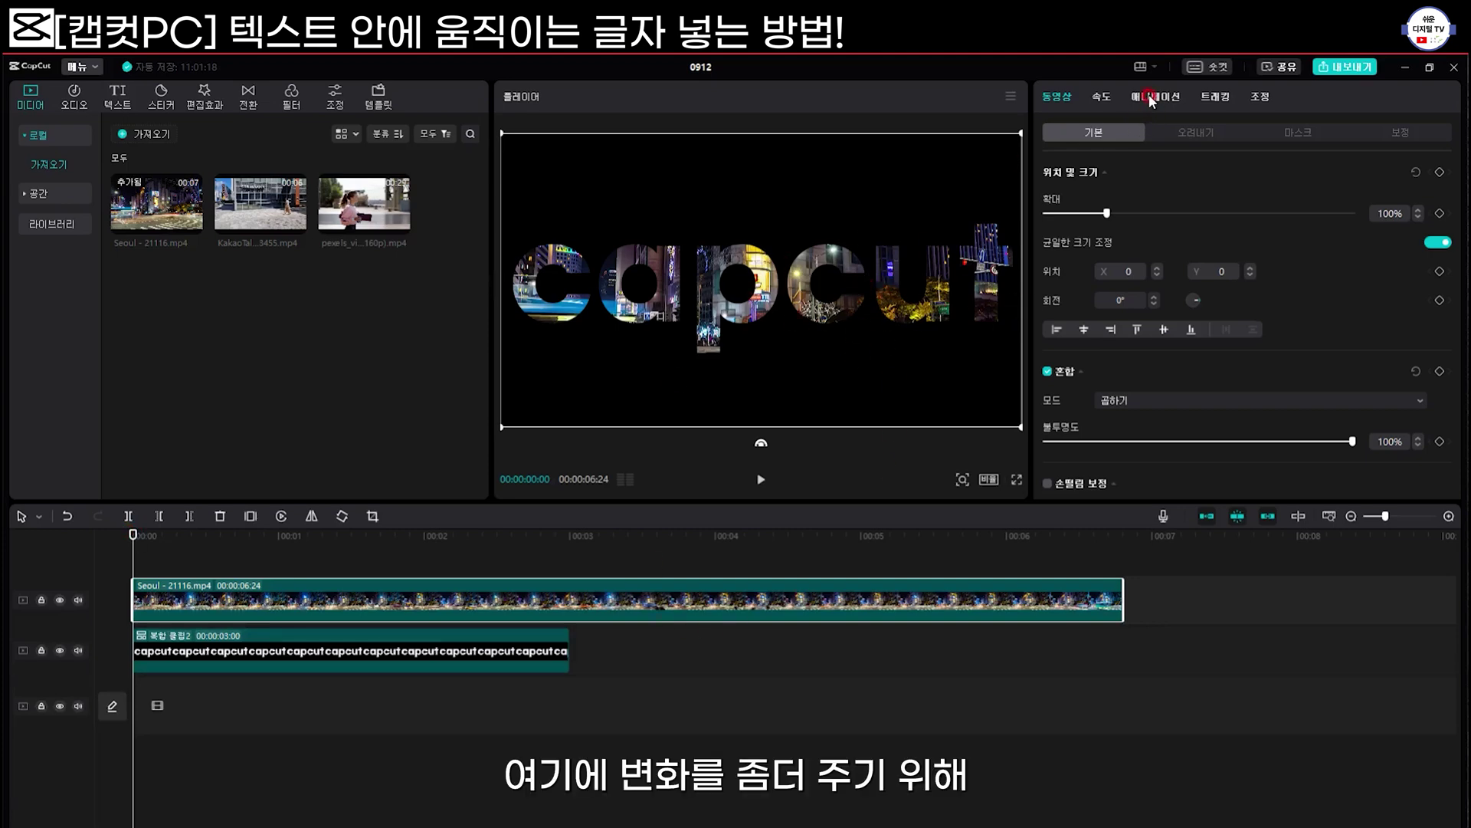
Apply the 작게 combination (조합) animation to the capcut compound clip and set its duration to 2.9 s.
left_click(418, 650)
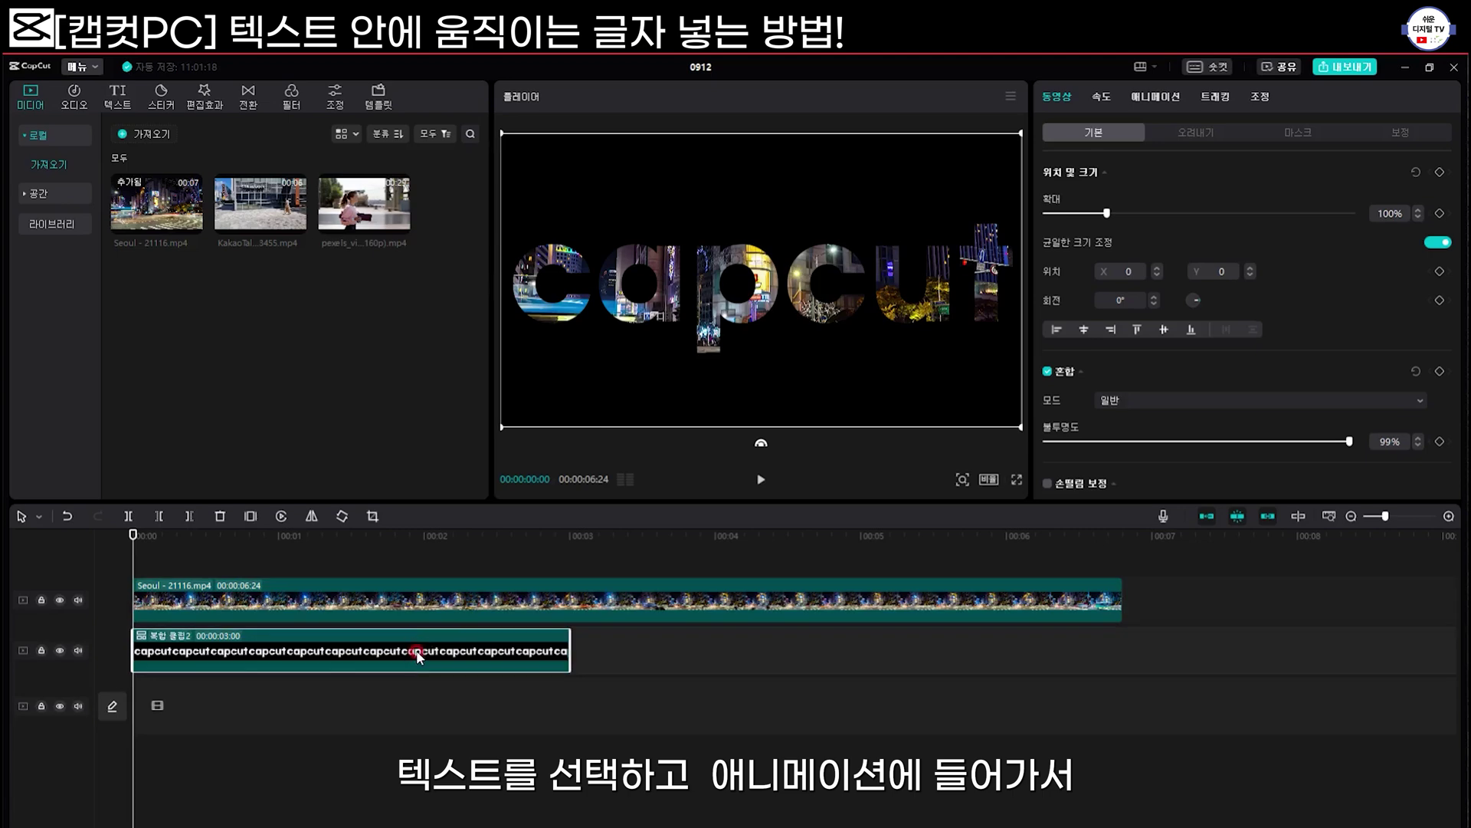
left_click(1152, 99)
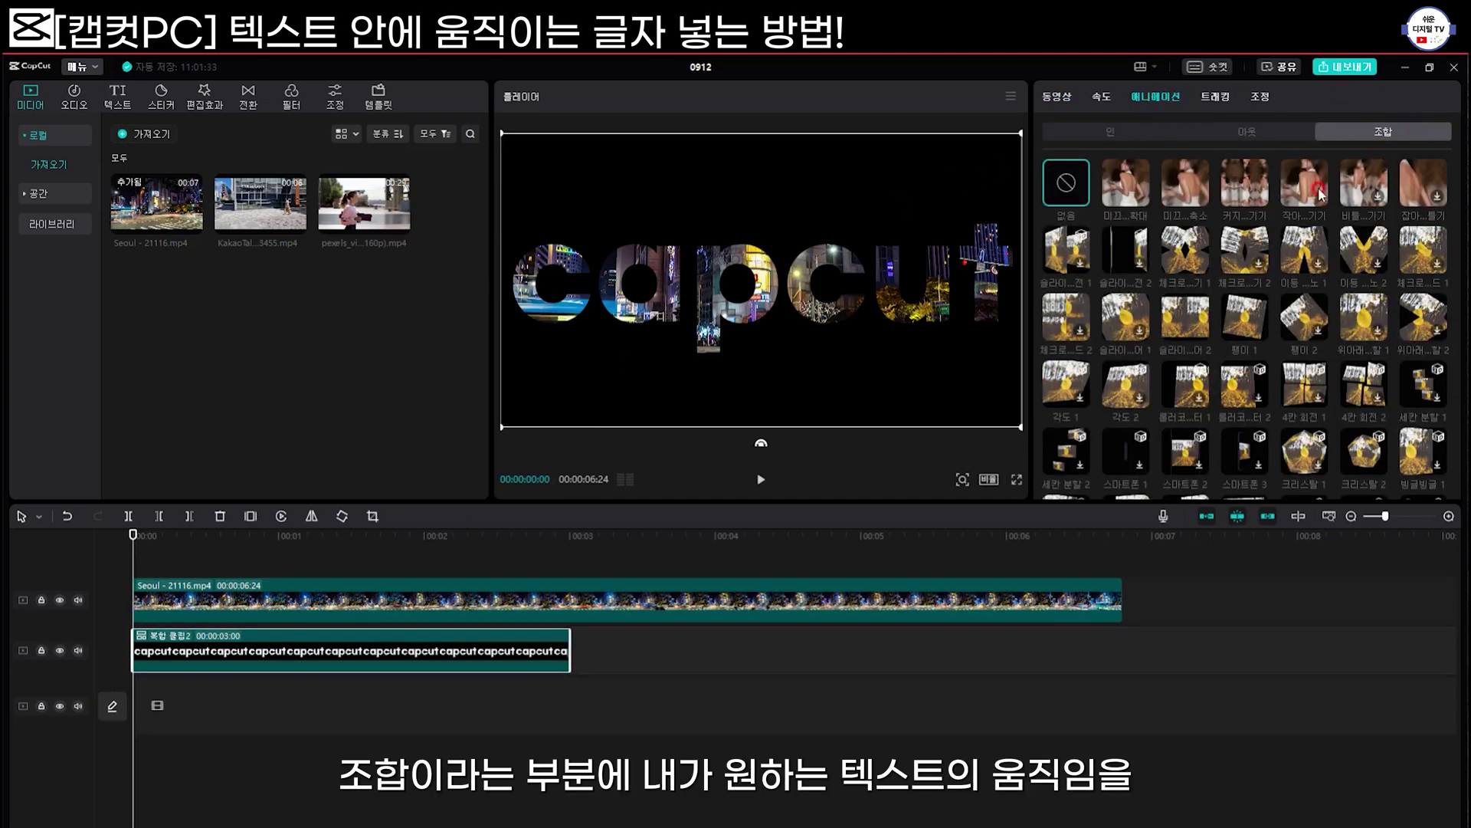
left_click(1366, 183)
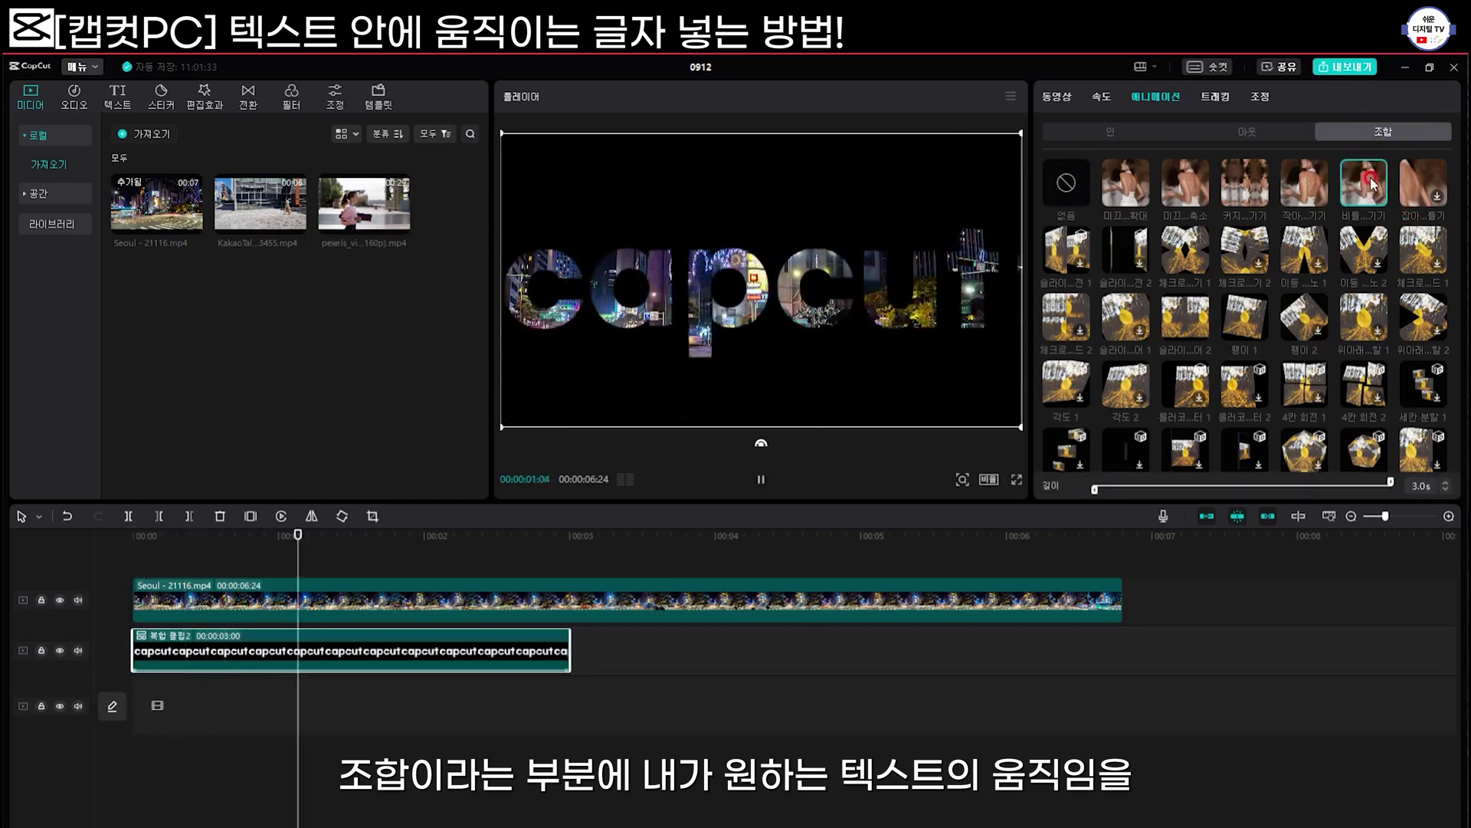
left_click(1303, 205)
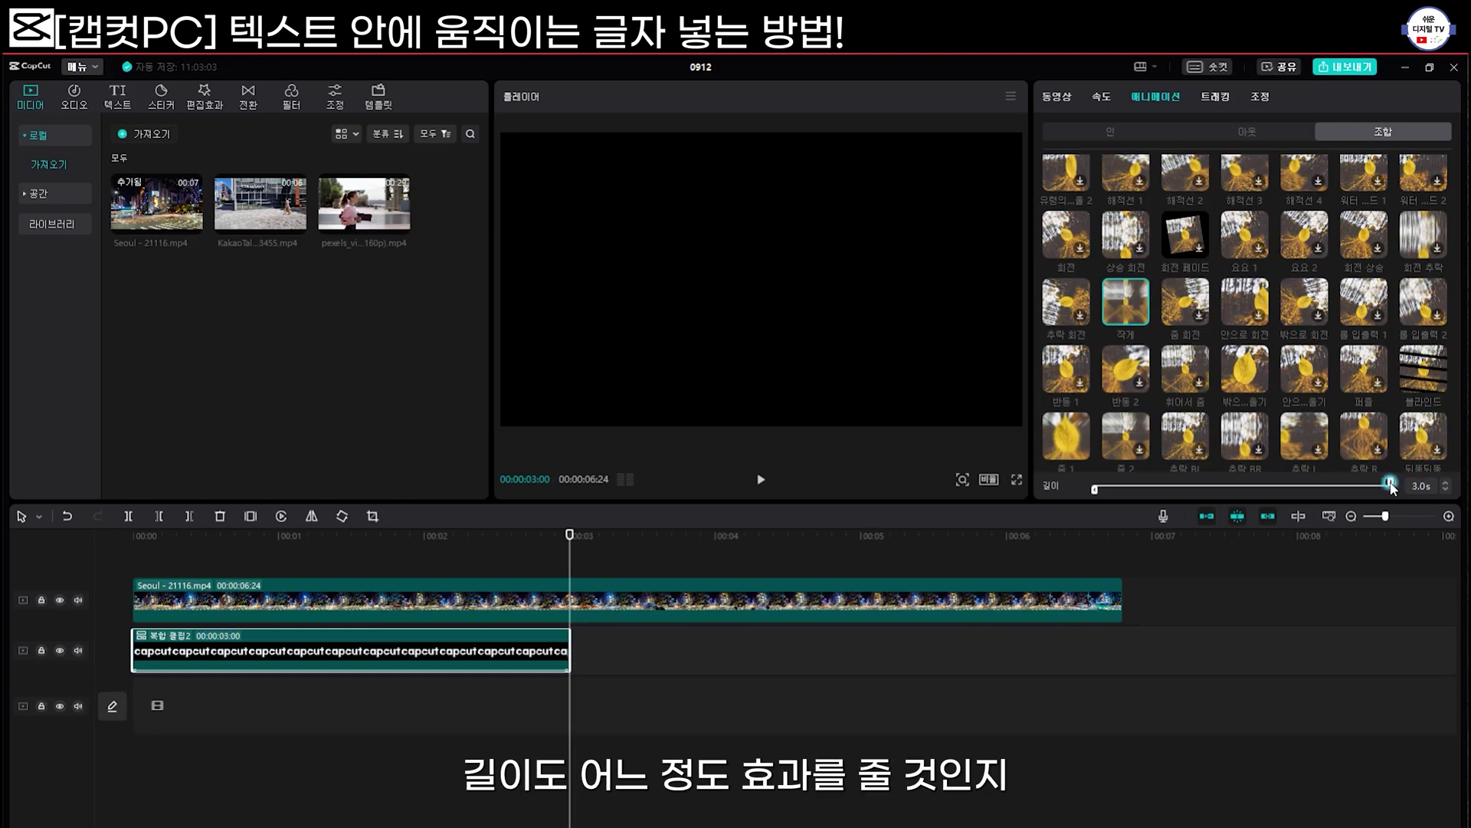
mouse_move(1391, 485)
left_mouse_down()
mouse_move(1334, 485)
mouse_move(1391, 485)
left_mouse_up()
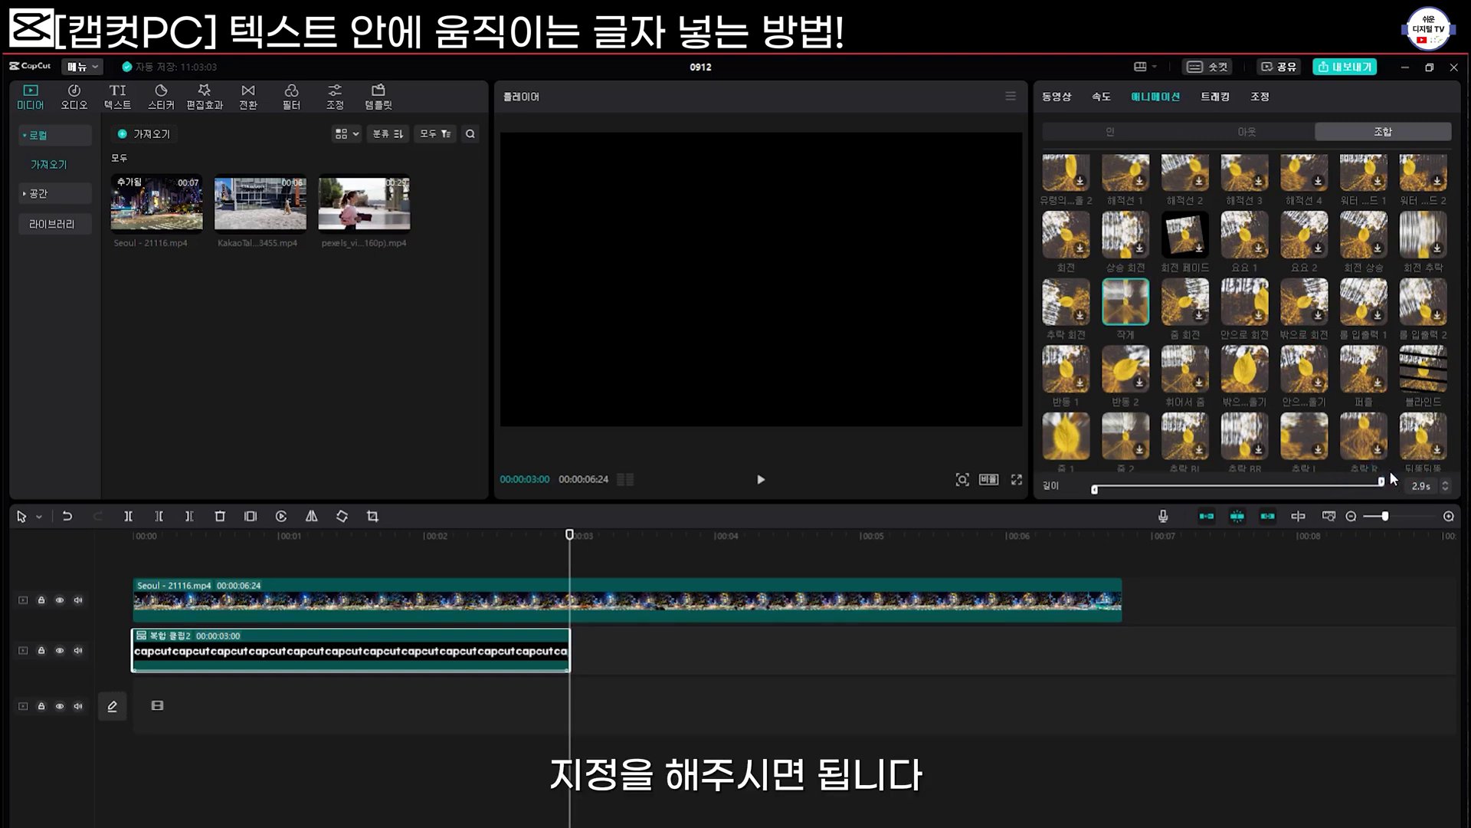
Trim the end of the Seoul clip to 00:00:03:00 to match the length of the capcut compound clip.
left_click(1104, 609)
left_click_drag(1121, 601, 568, 603)
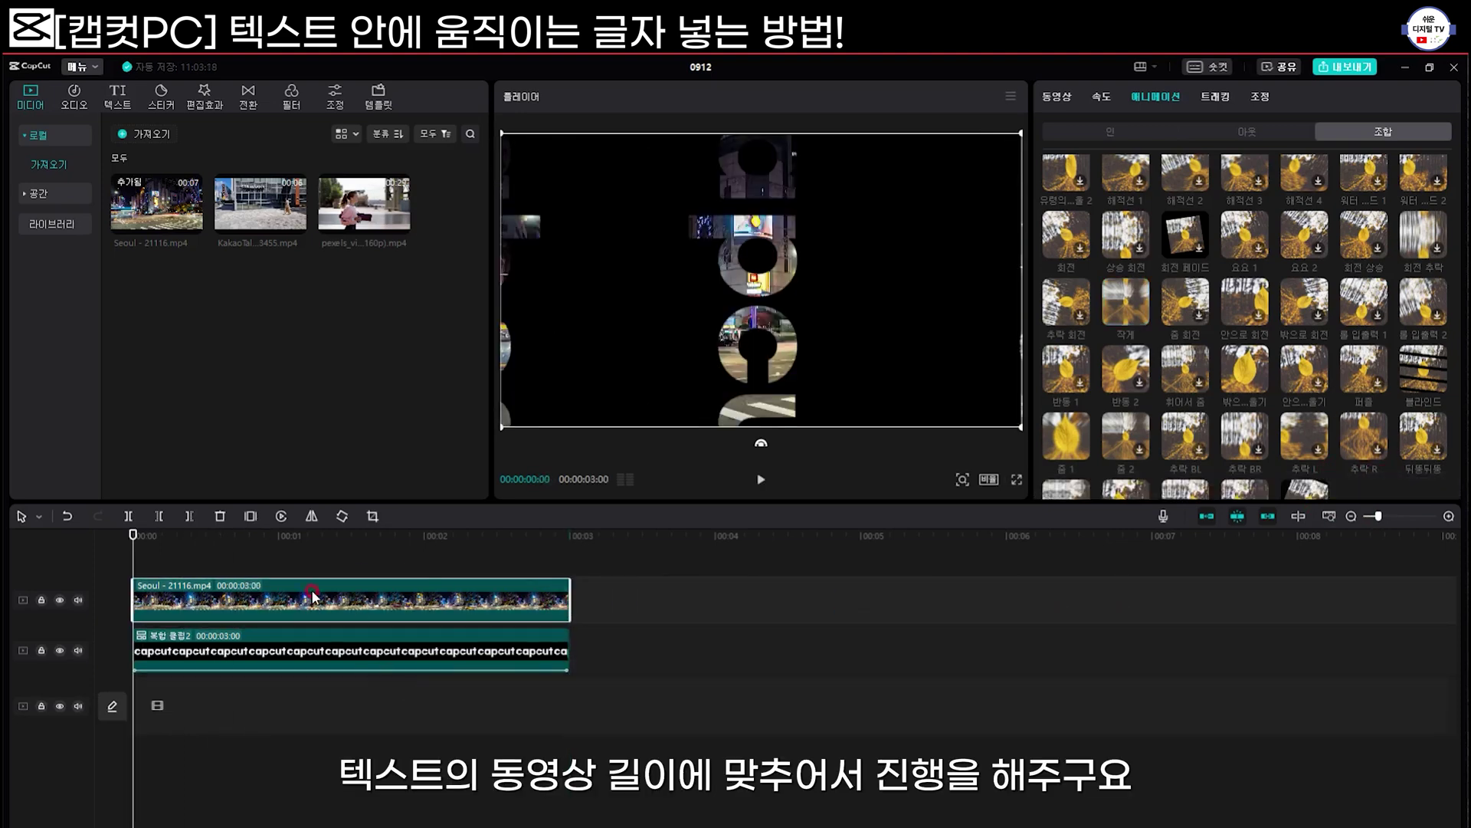
left_click(720, 387)
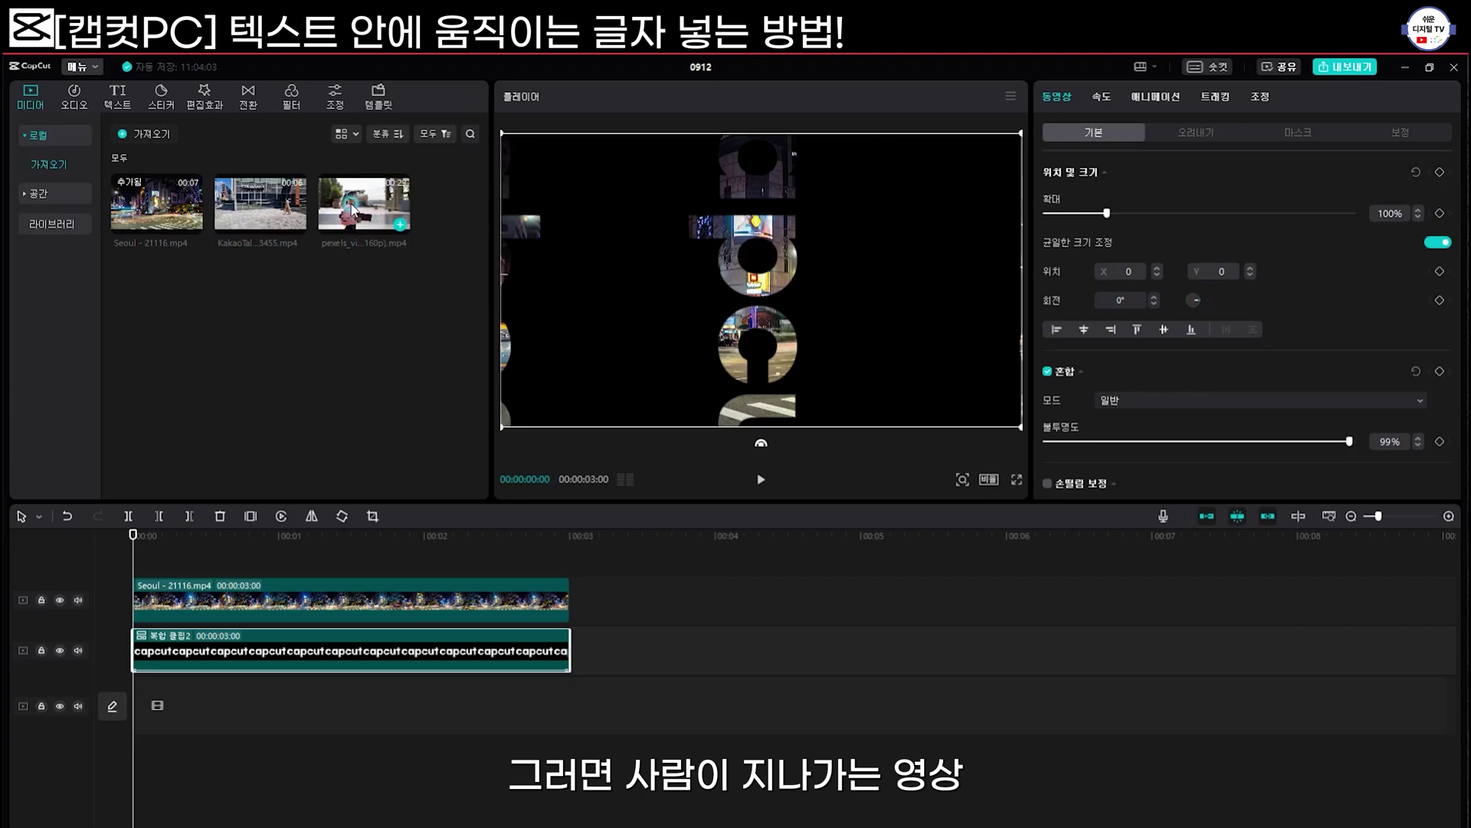
Place the pexels walking-woman video on a track above the Seoul clip, split it at 00:00:03:00 and delete the remainder.
left_click_drag(354, 209, 134, 550)
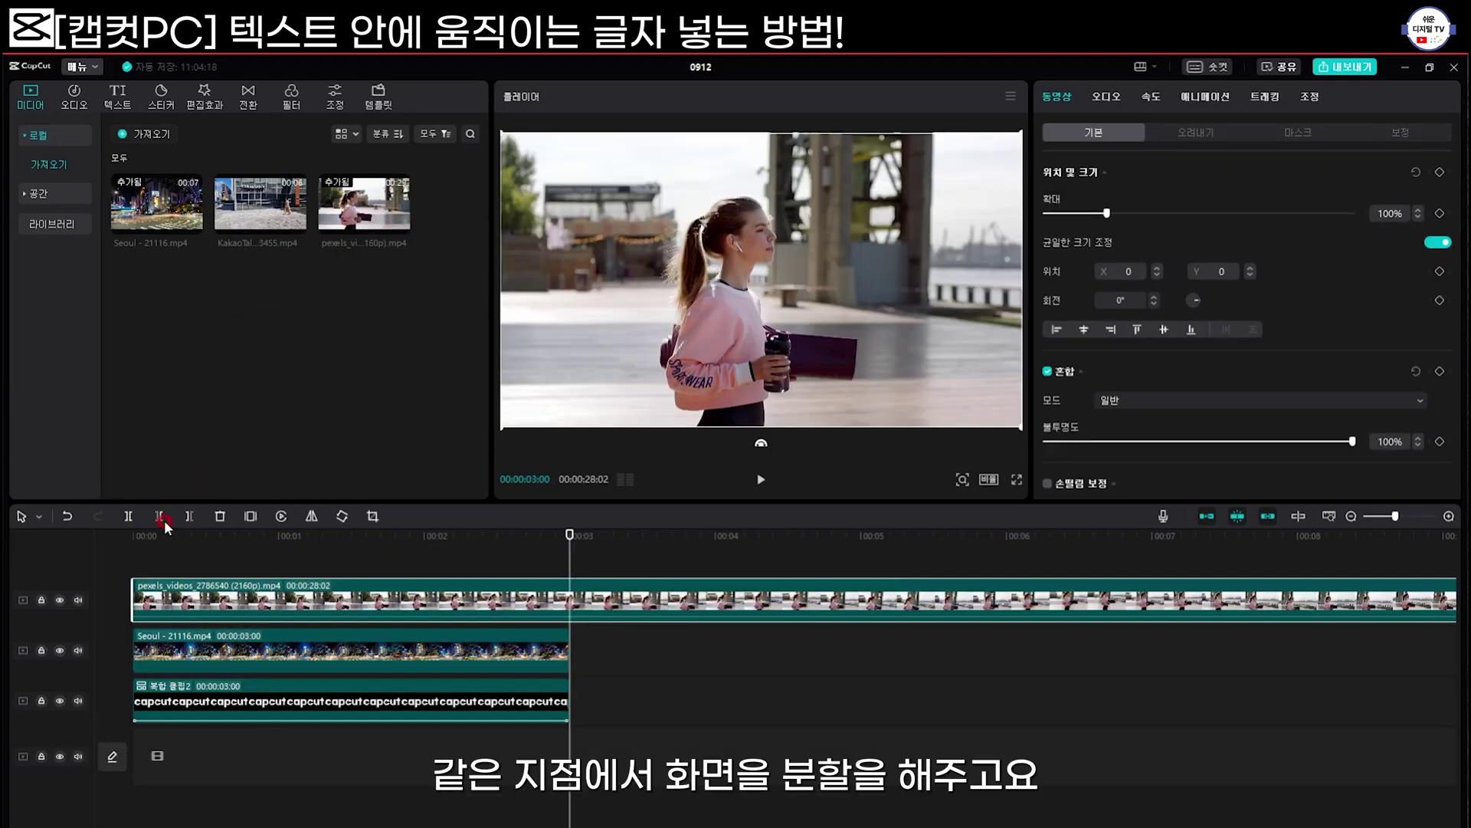
left_click(127, 518)
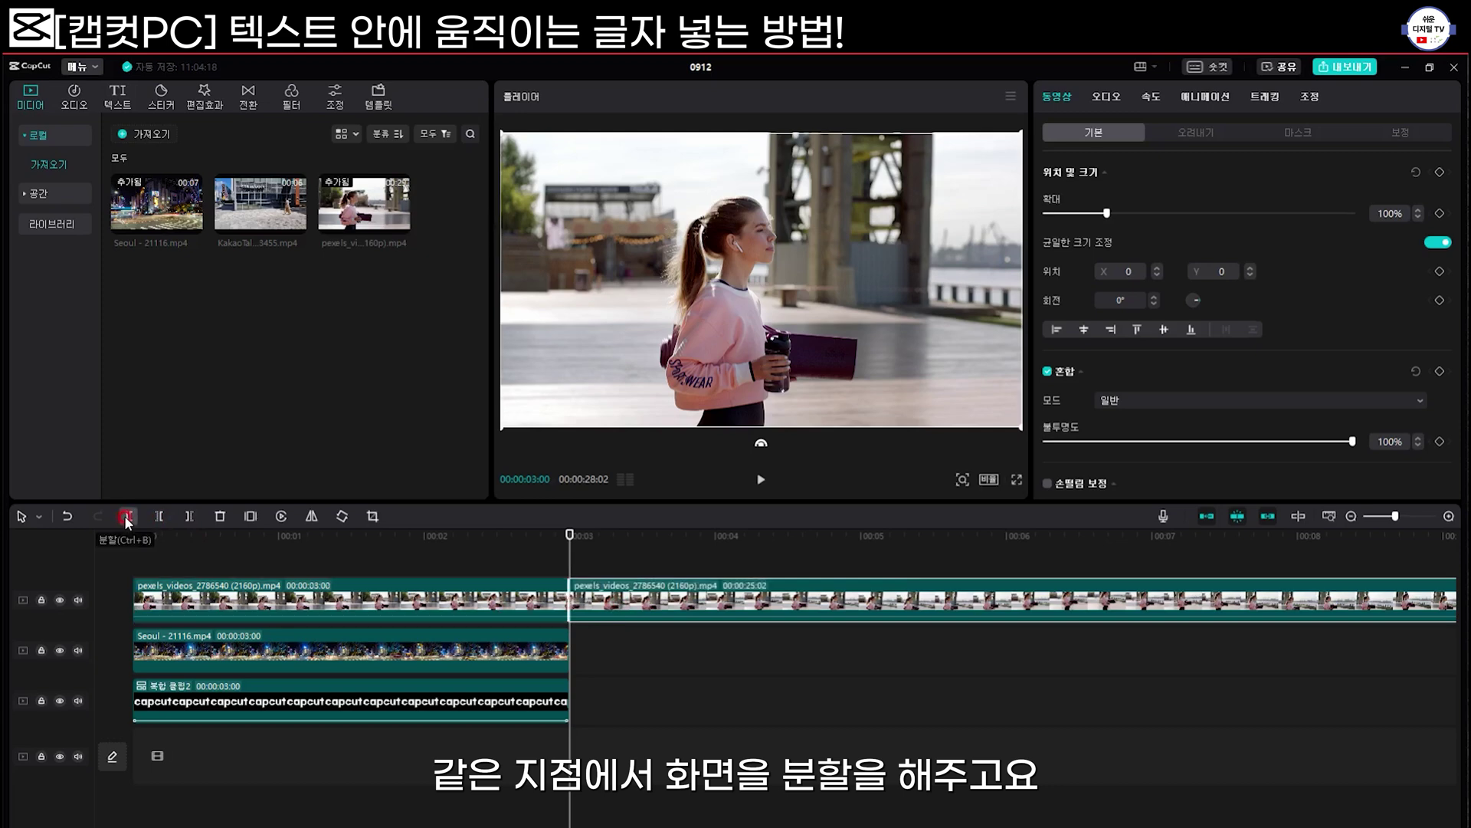
key("Delete")
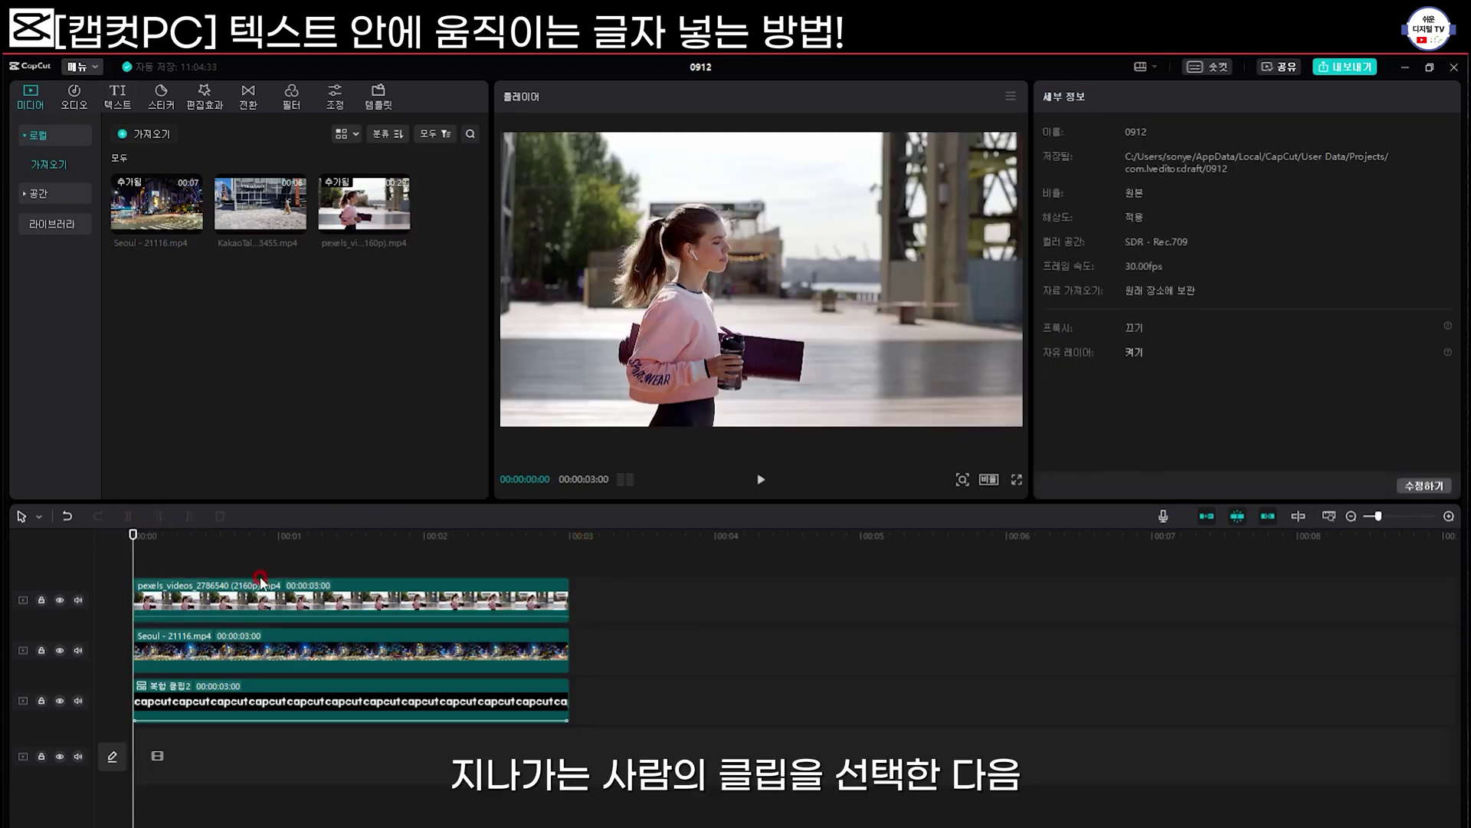
Apply auto cutout (자동 오려내기) to the walking-woman clip to remove its background.
left_click(234, 597)
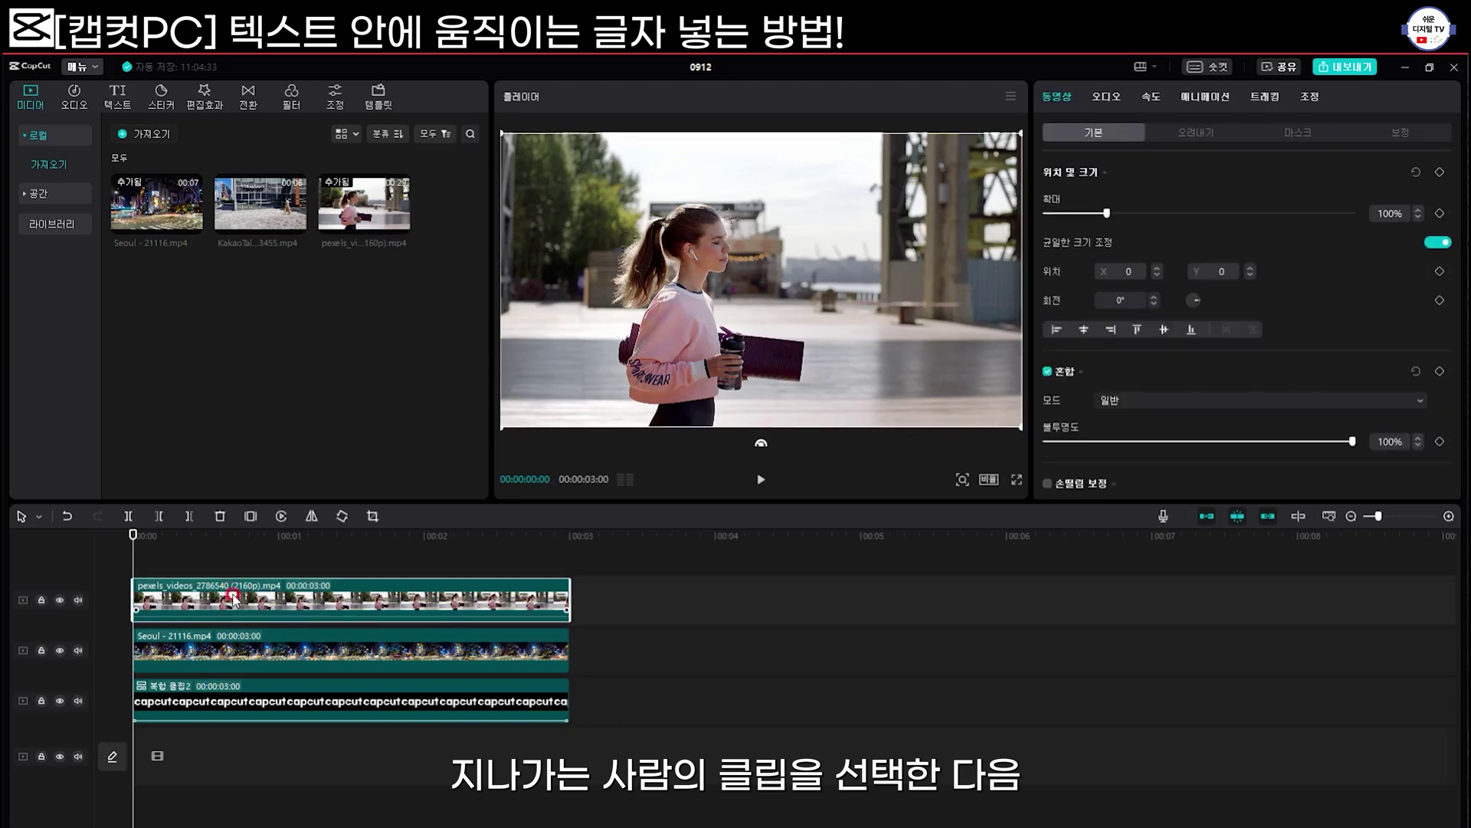
left_click(1205, 132)
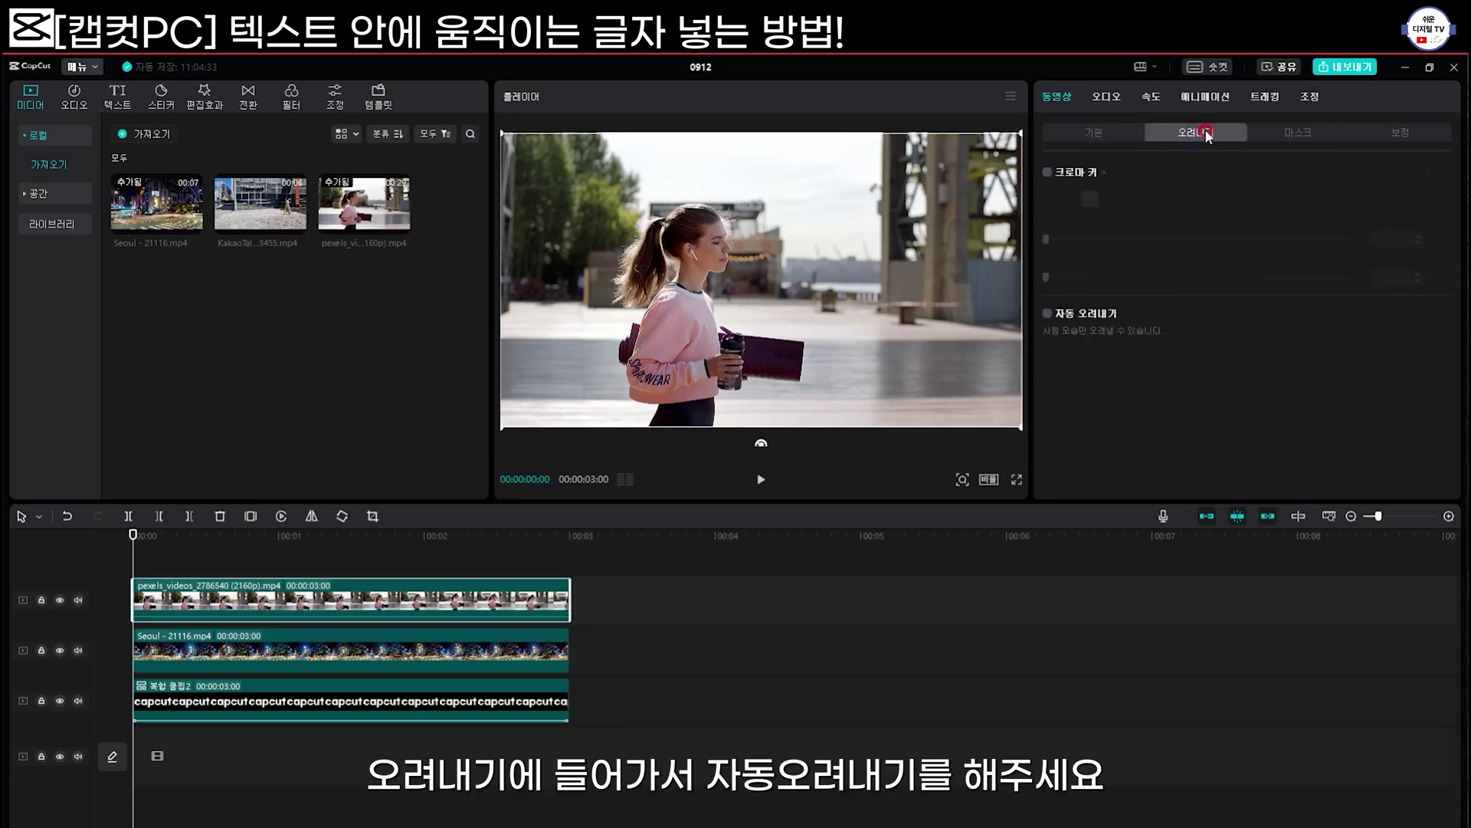
left_click(1047, 313)
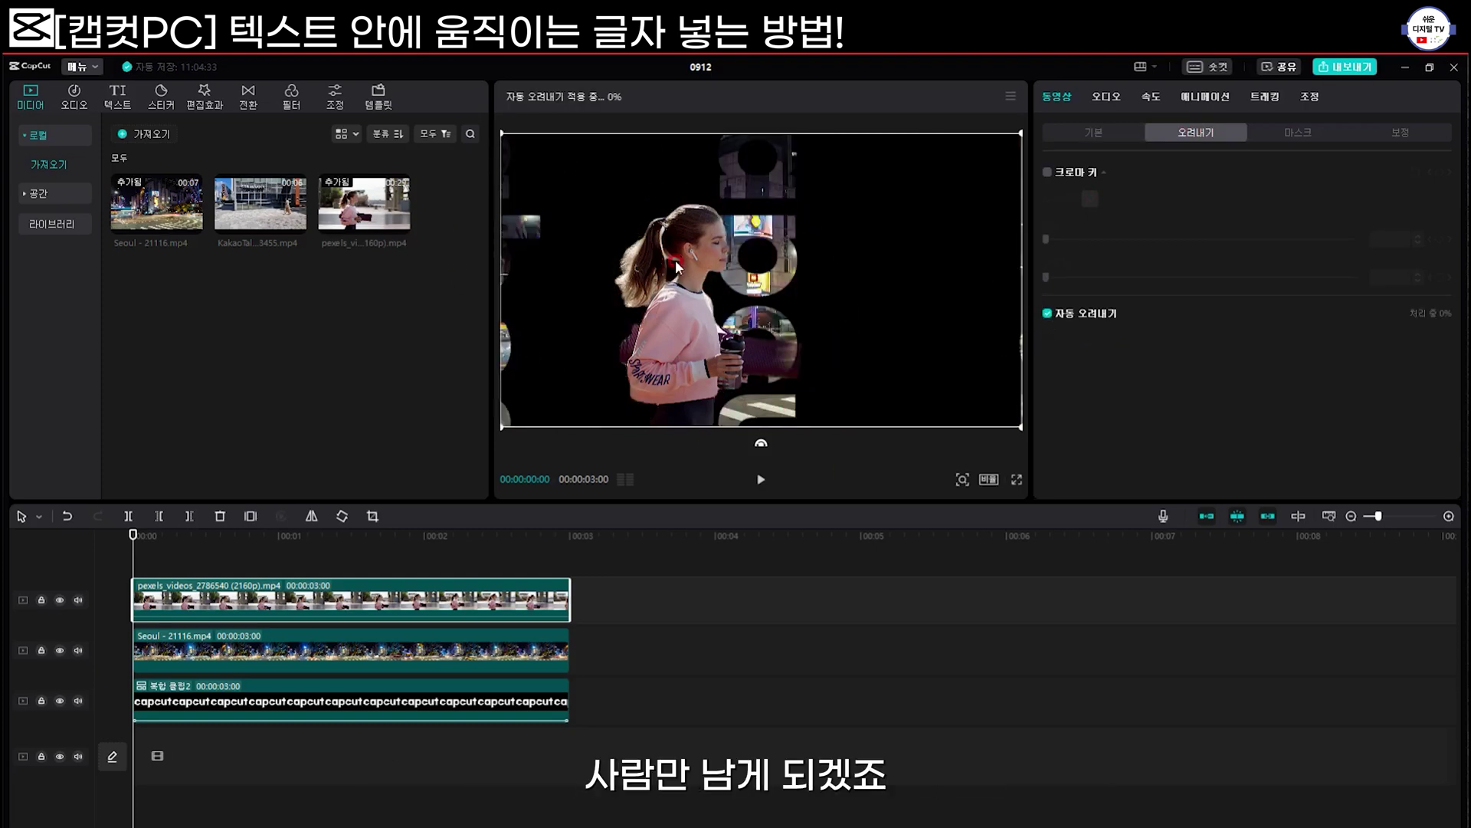
Shift the walking-woman clip to X -1154, Y 0 at 00:00:00:00 and add a position and size (위치 및 크기) keyframe there.
left_click(1094, 132)
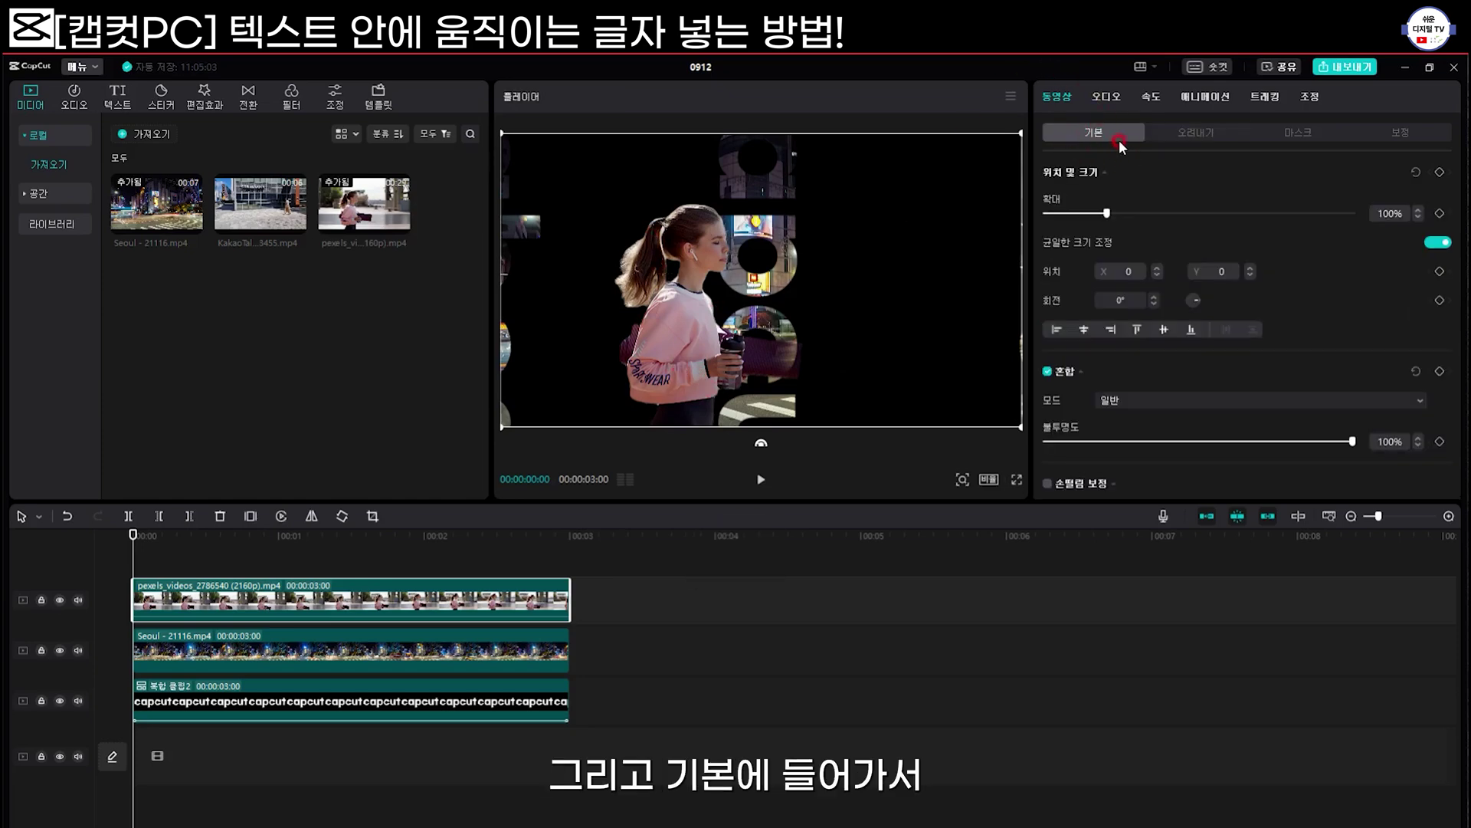
left_click(1440, 173)
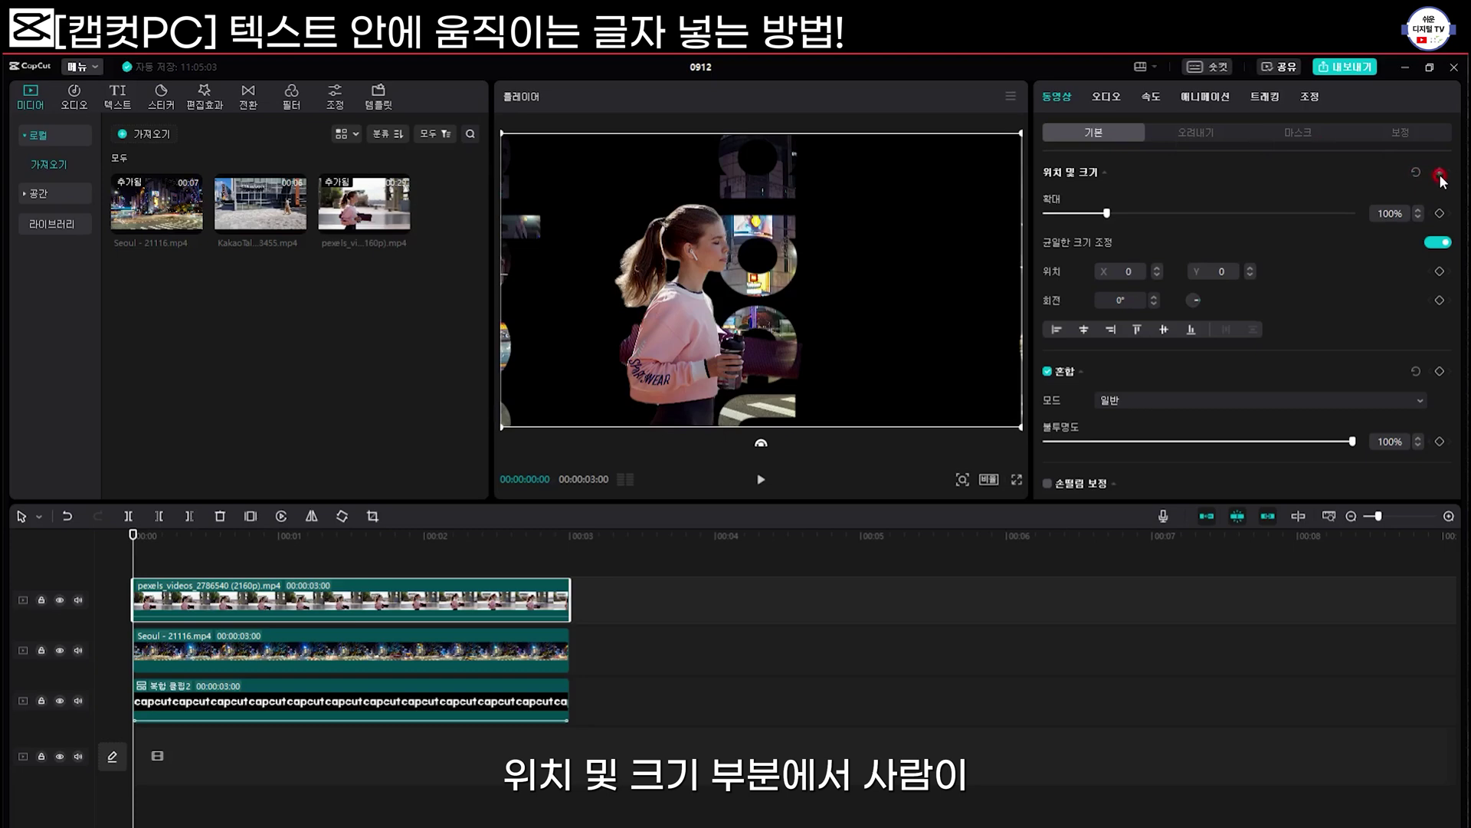
left_click(519, 337)
left_click(1022, 279)
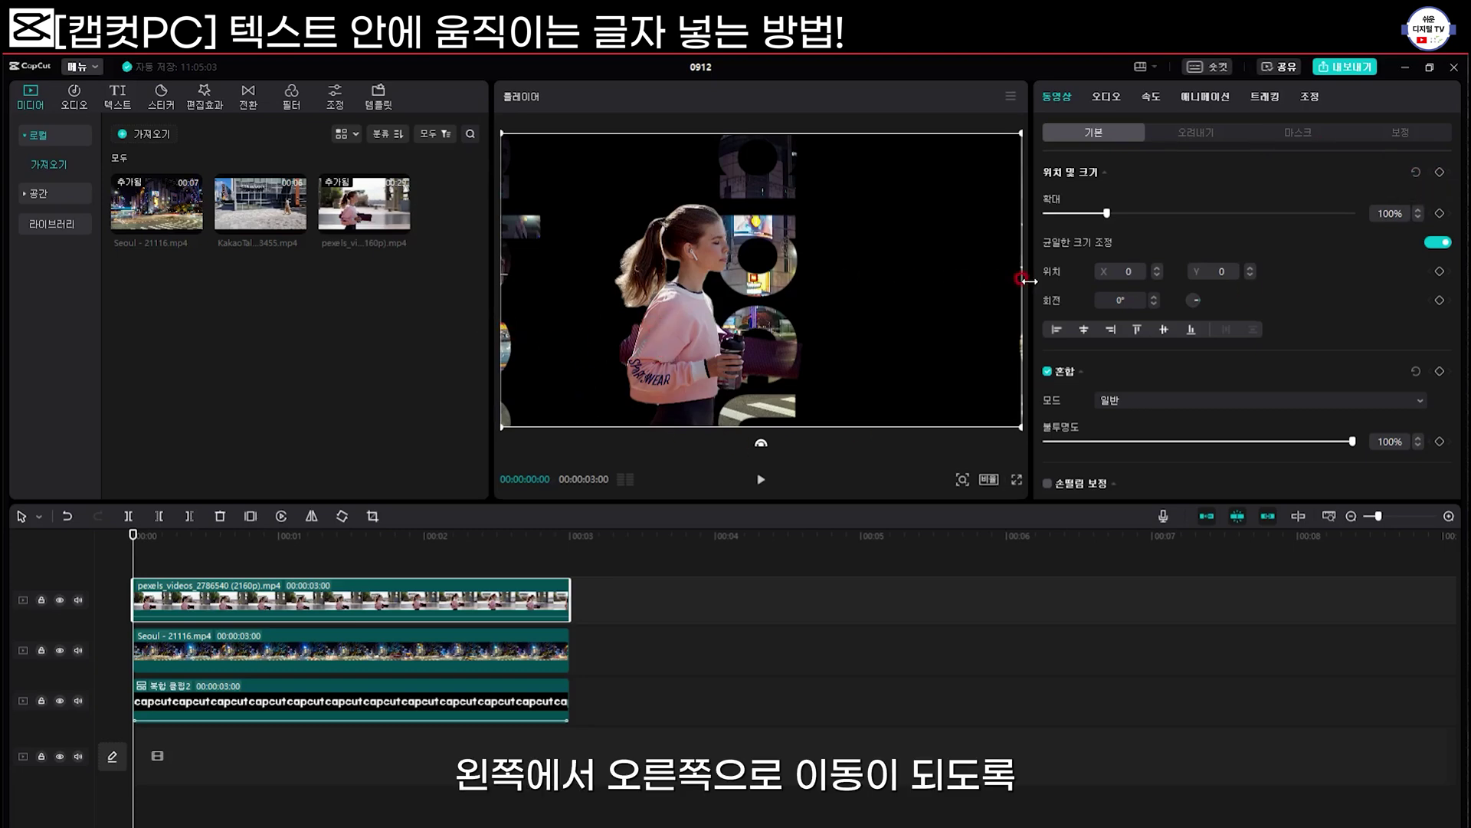
left_click(1440, 172)
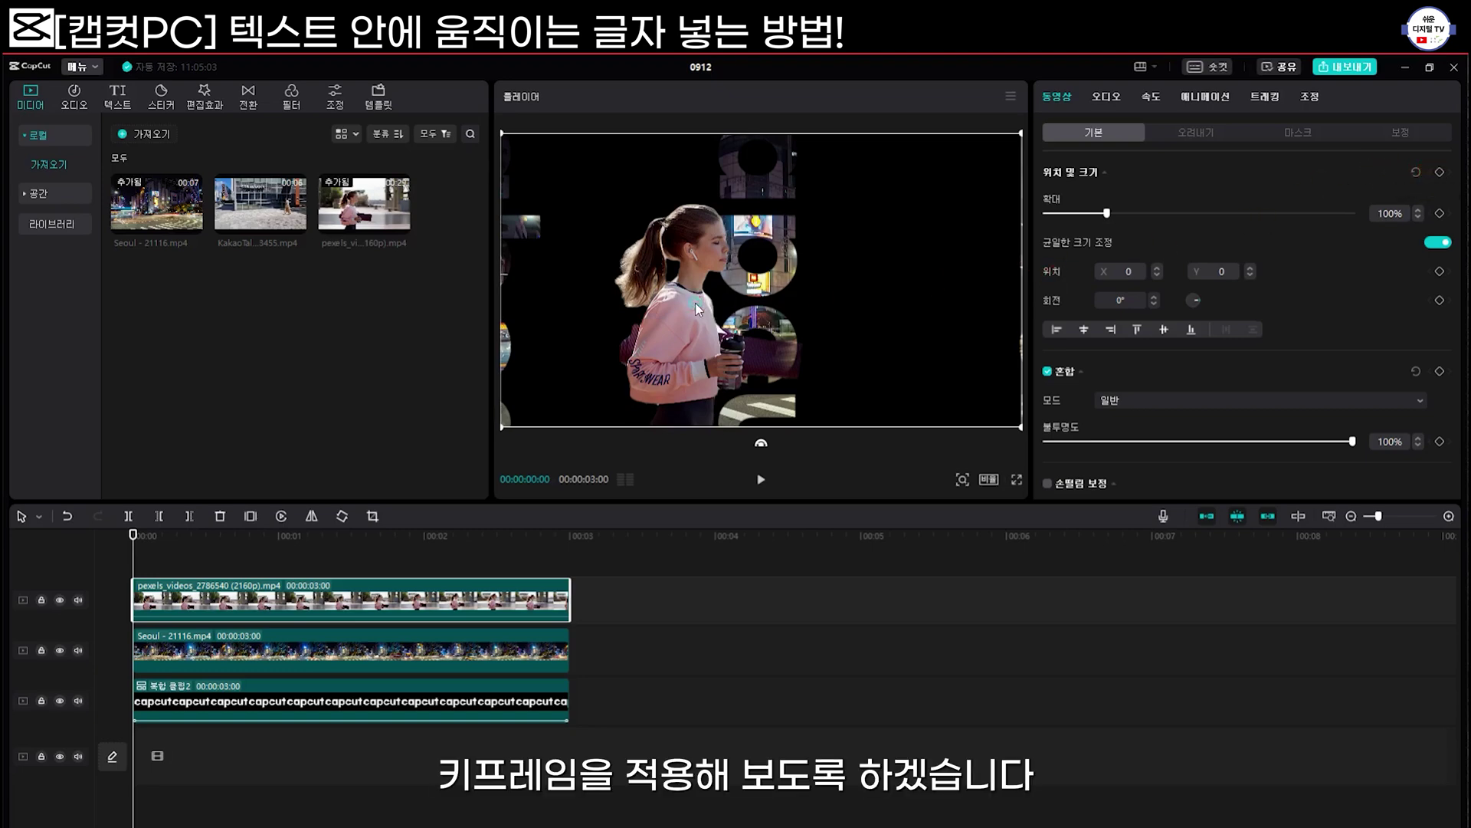
left_click_drag(696, 302, 536, 307)
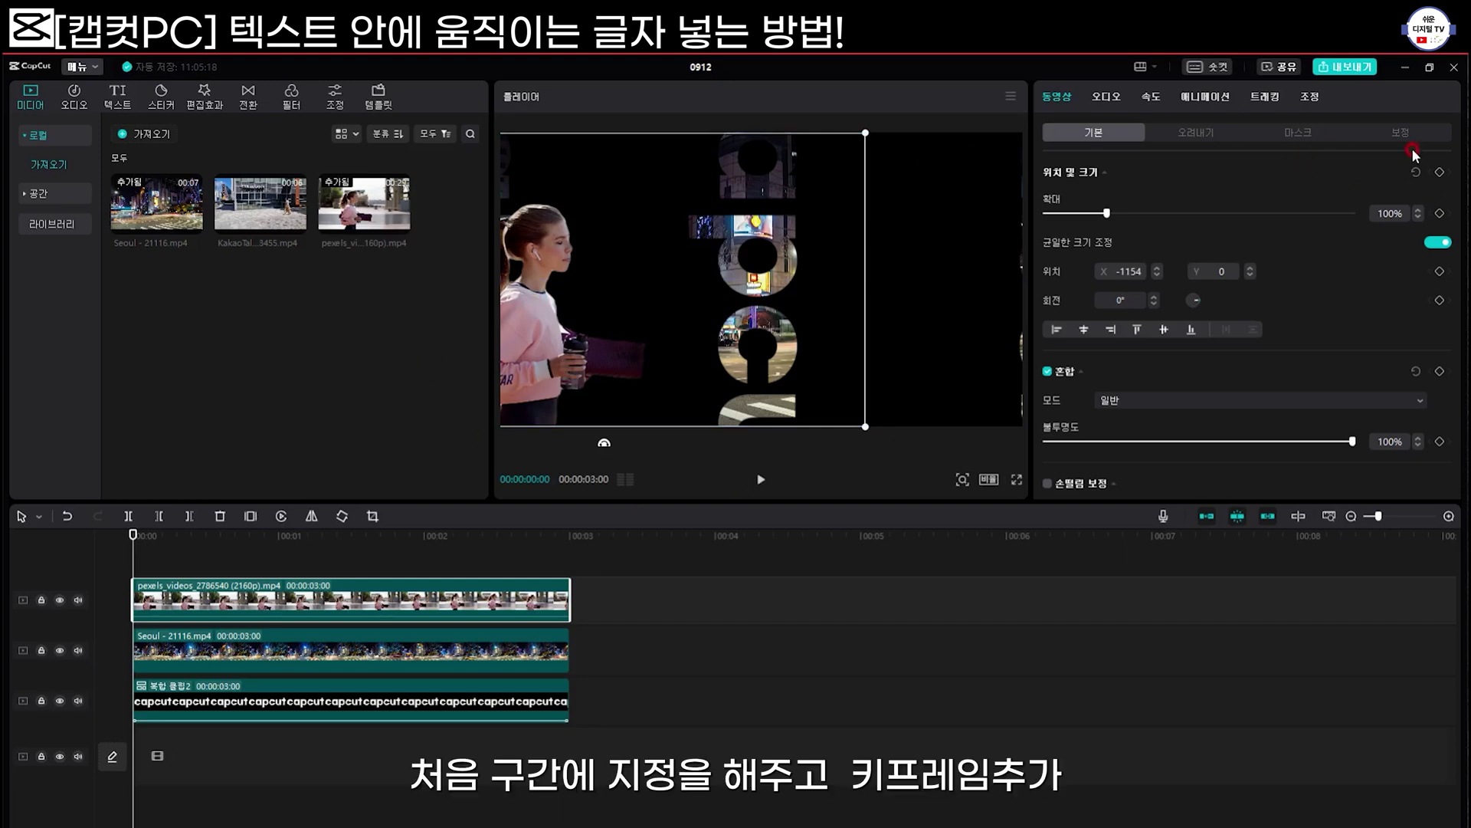
left_click(1441, 172)
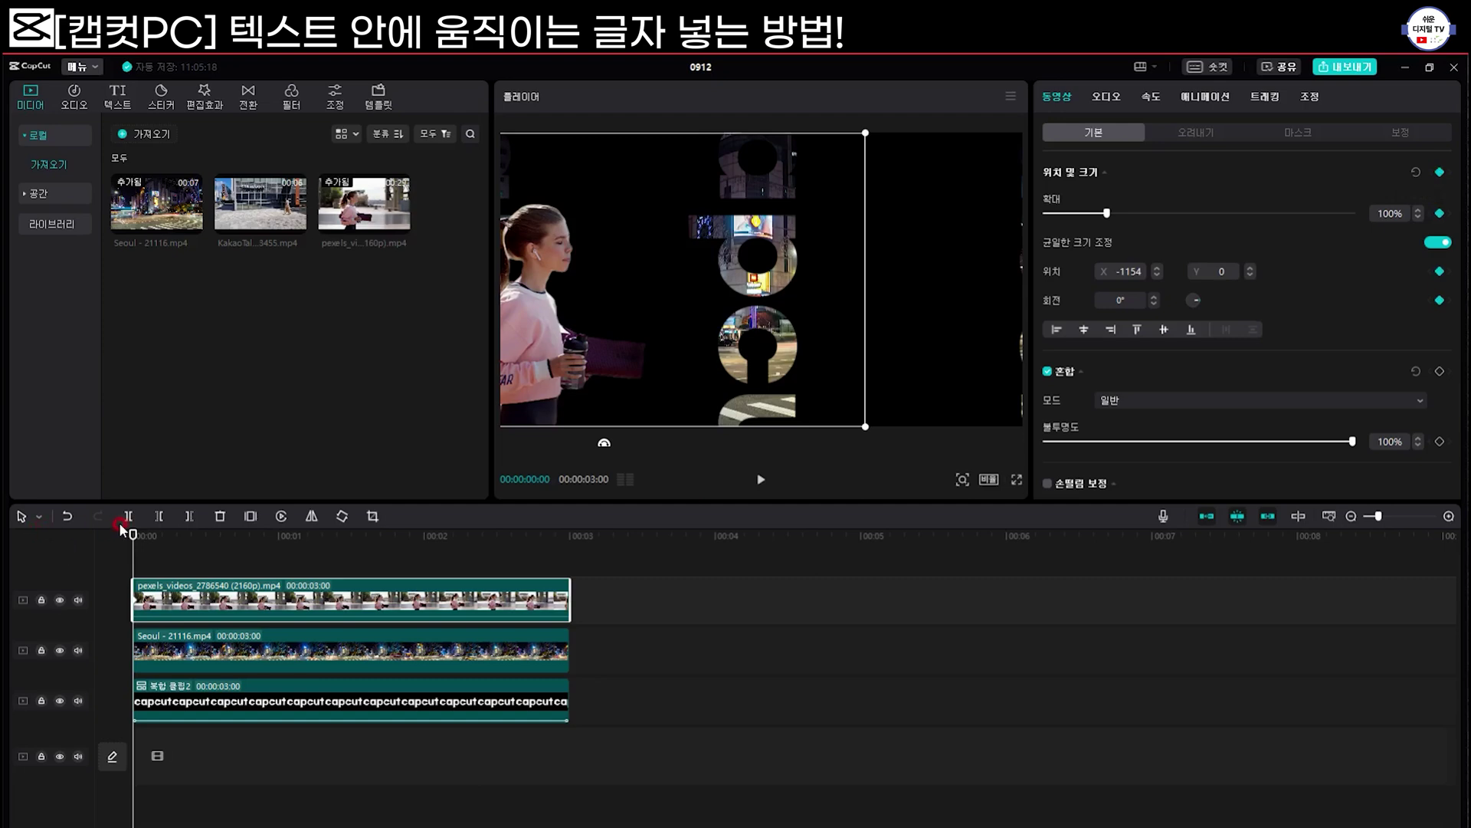
At 00:00:03:00, move the walking-woman clip out of the frame to X 2655, Y 0, and preview the movement from the start.
left_click(190, 536)
left_click_drag(234, 545, 563, 547)
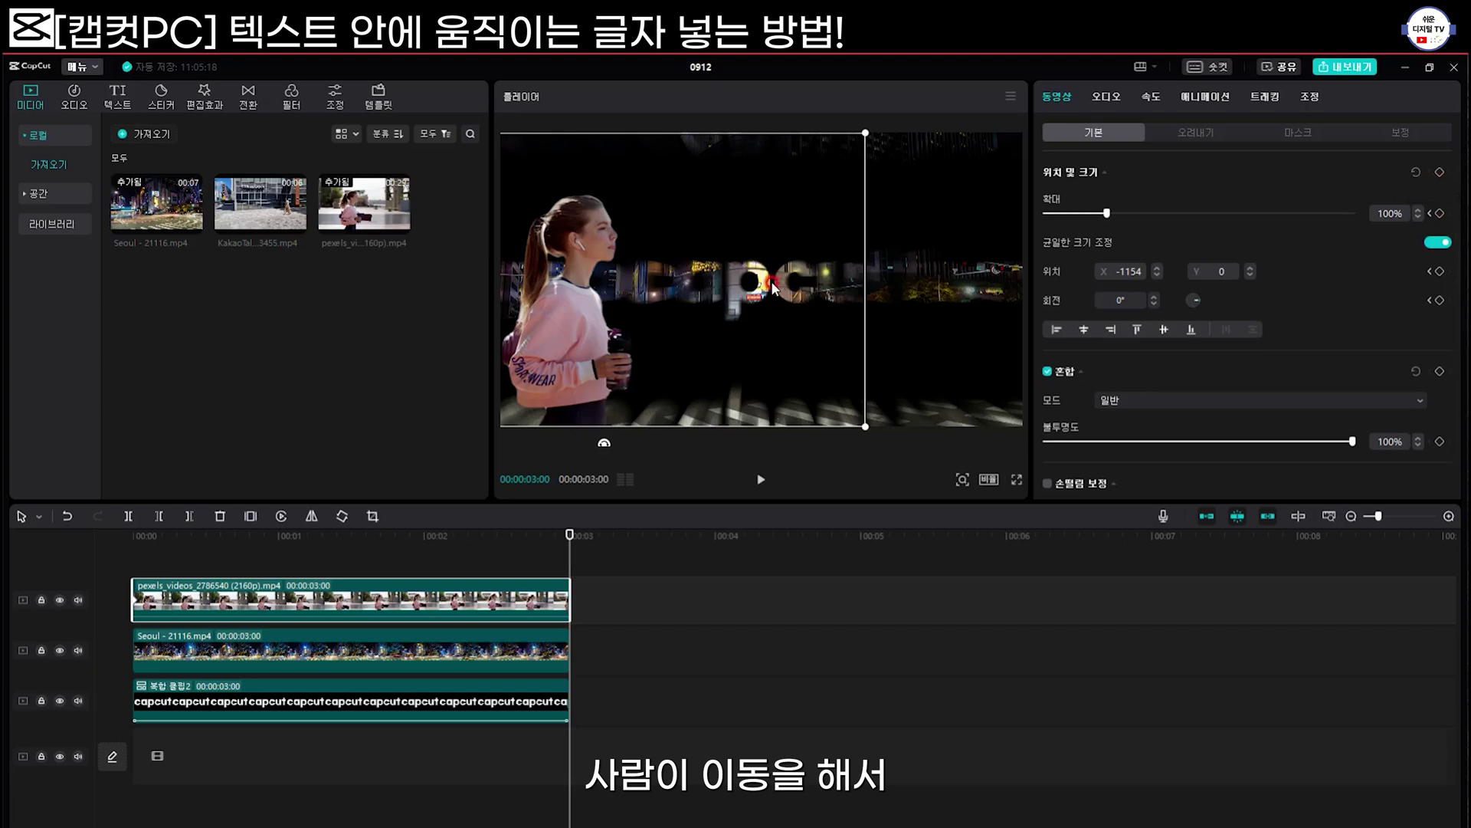
left_click_drag(774, 280, 988, 283)
left_click_drag(1068, 274, 1287, 286)
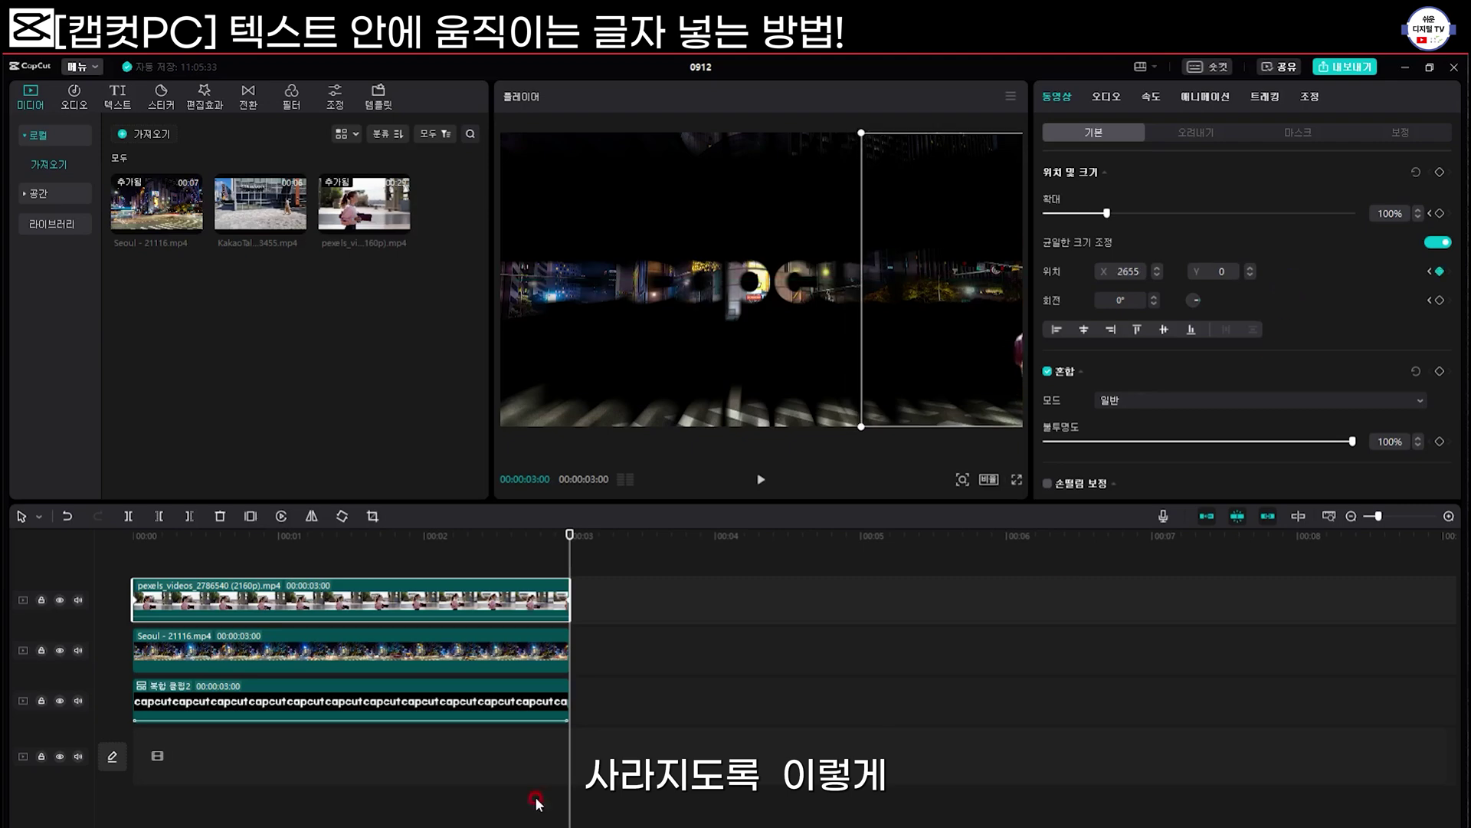
left_click_drag(570, 535, 57, 558)
key("space")
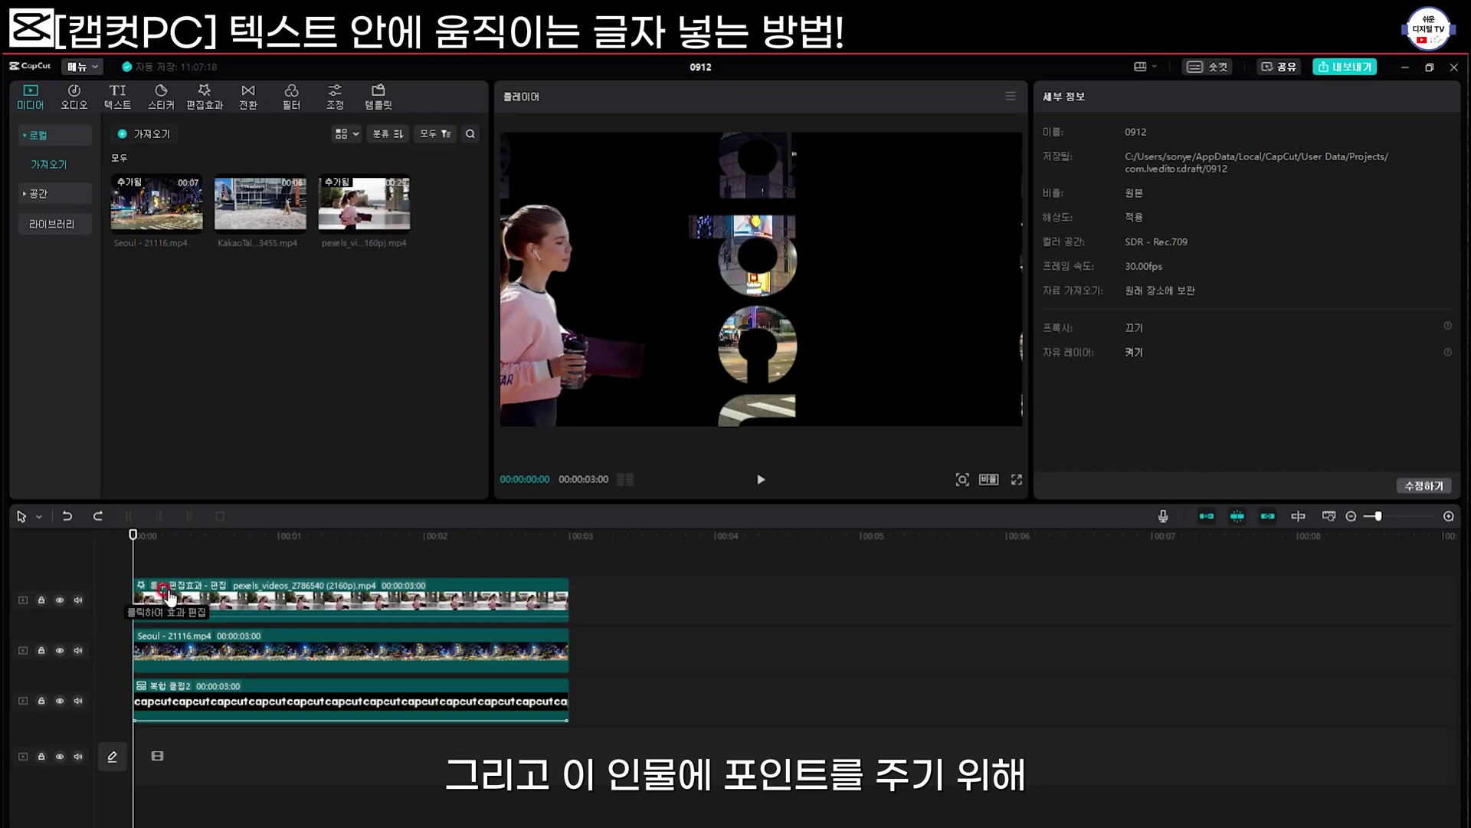
Apply the 유광 스트로크 body effect (신체 효과, 바디) to the walking-woman clip and play the result.
left_click(209, 105)
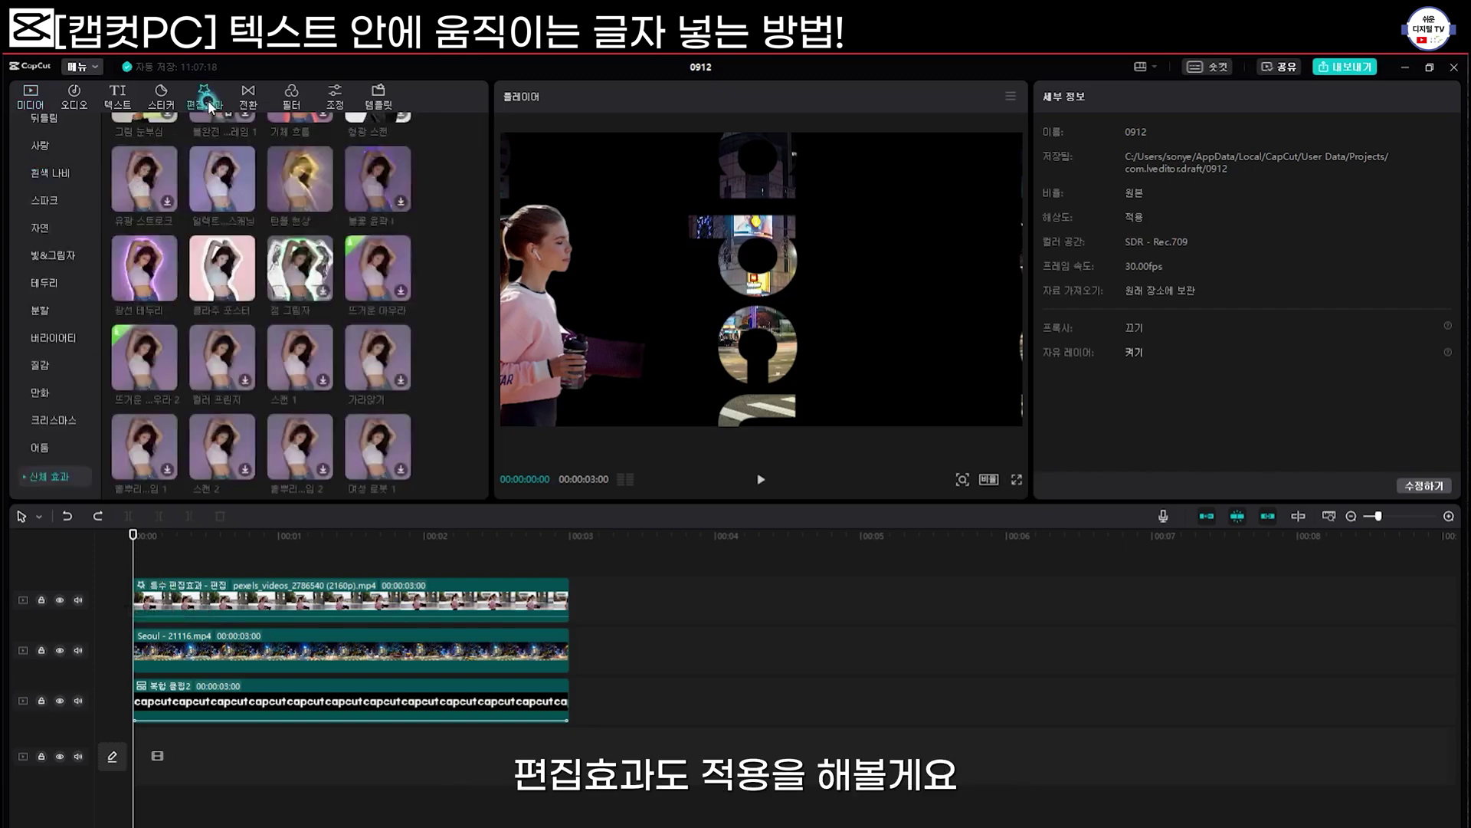
left_click(19, 479)
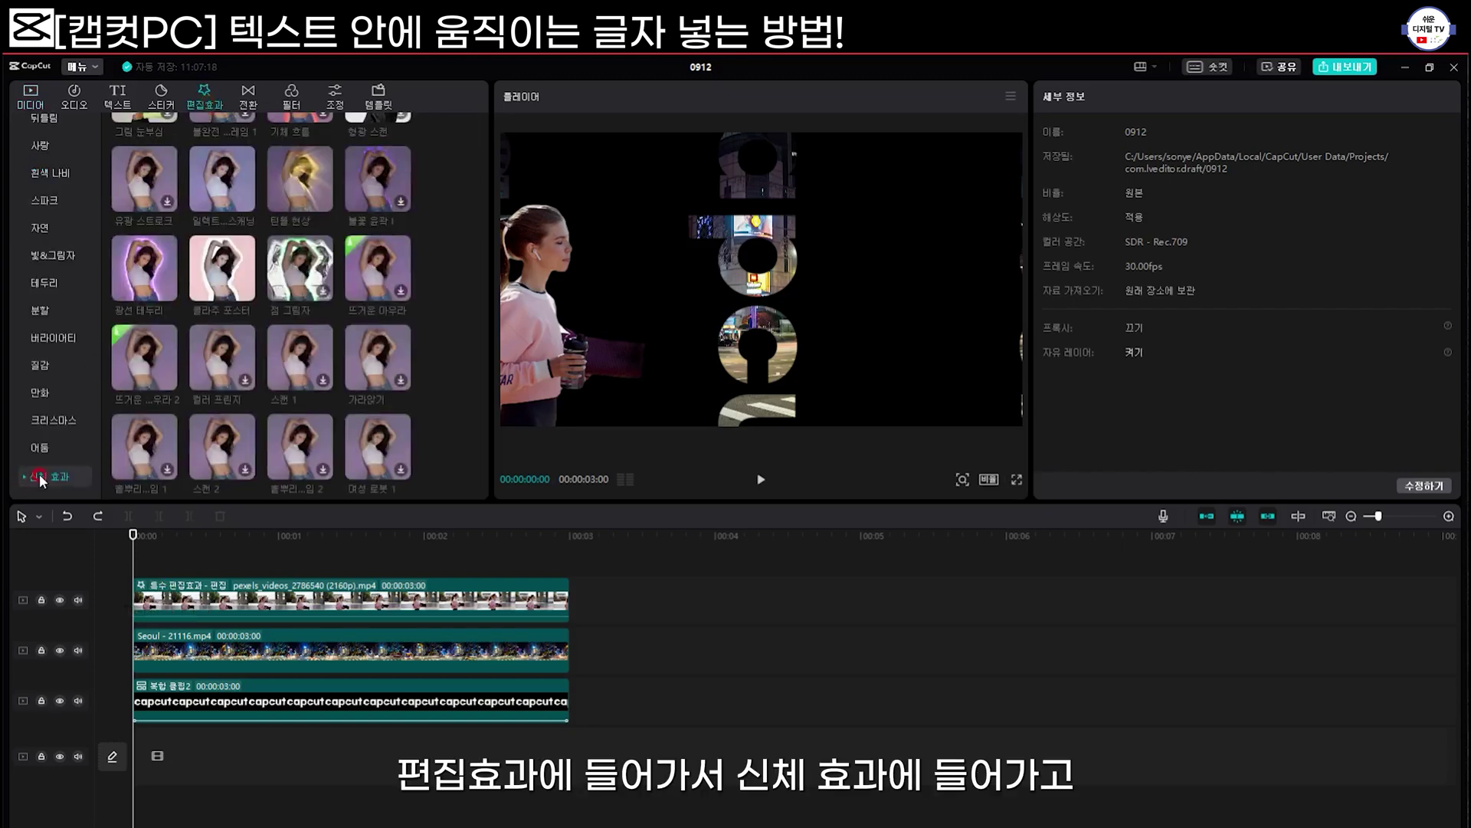
left_click(42, 479)
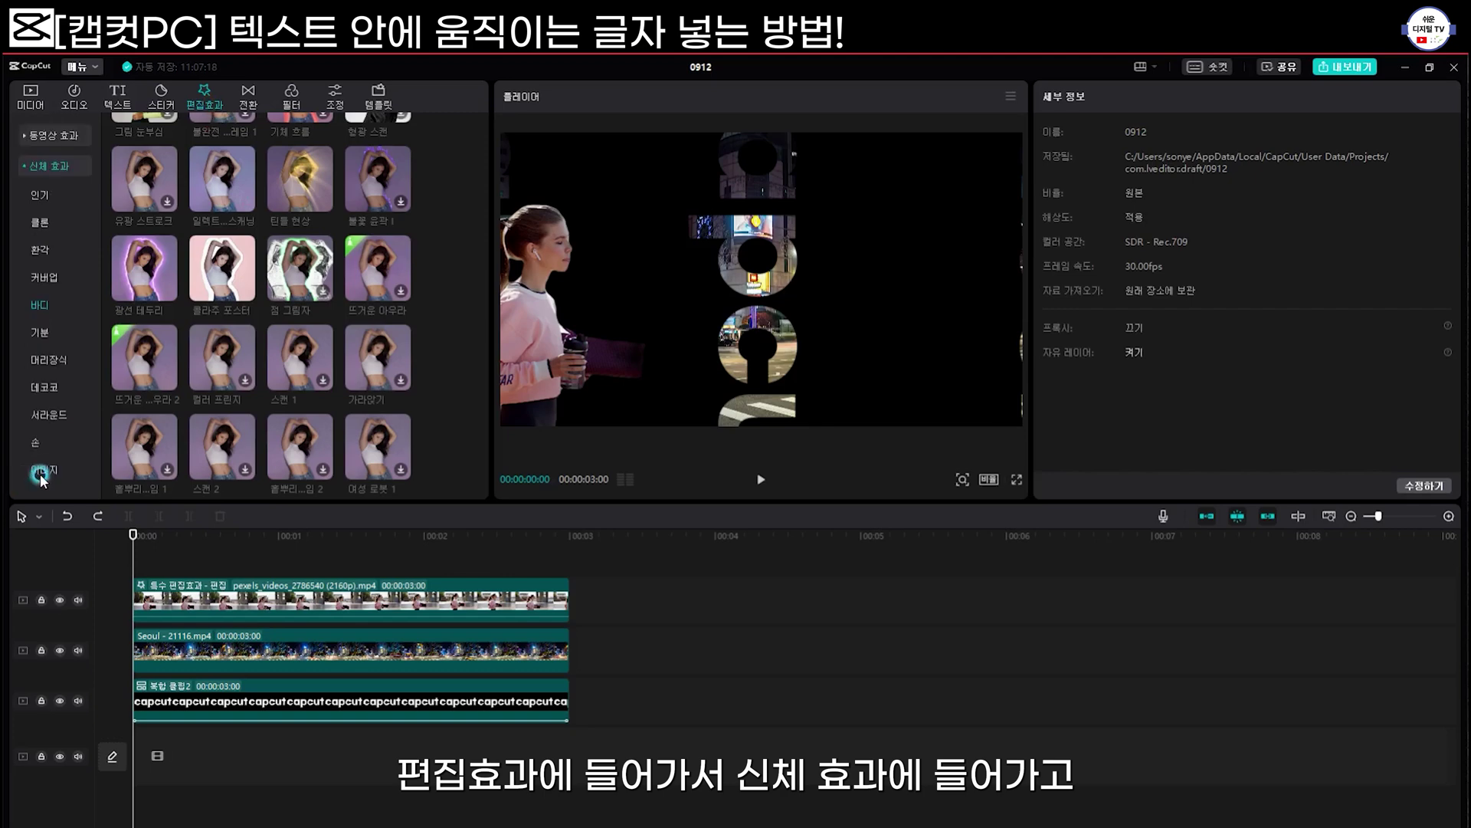
left_click(42, 306)
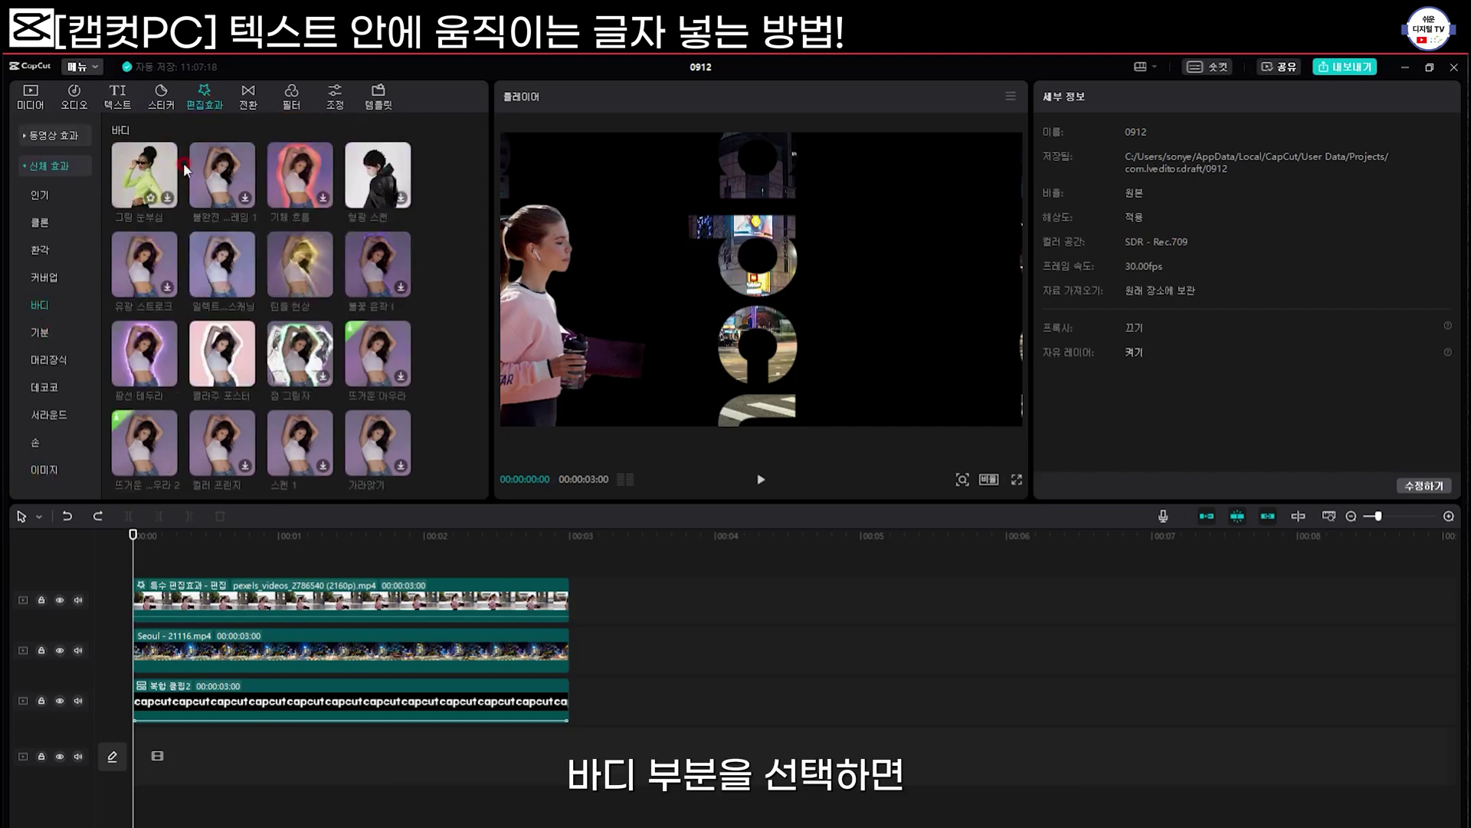
left_click(403, 368)
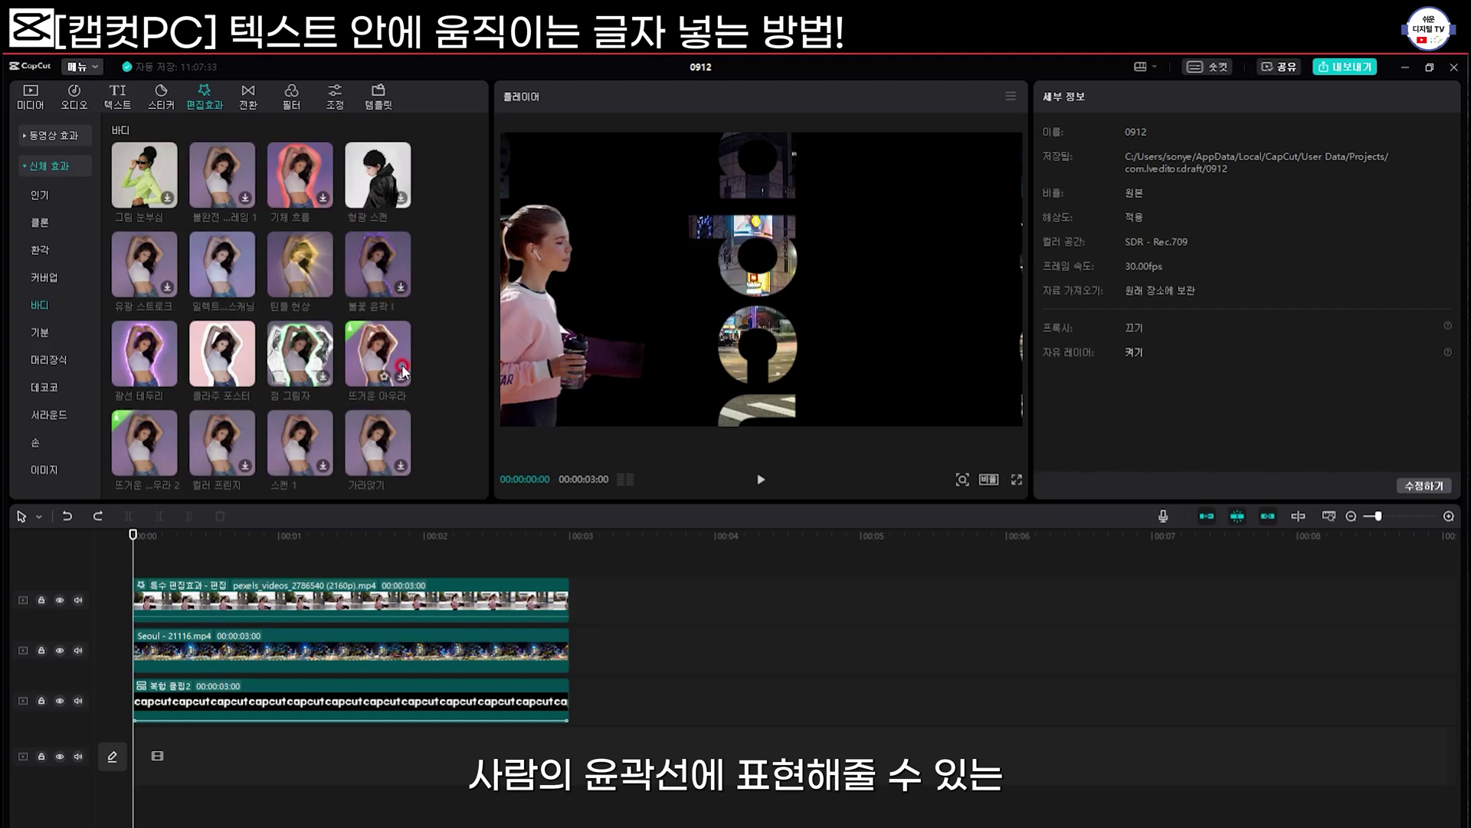
scroll(402, 371, "down", 1)
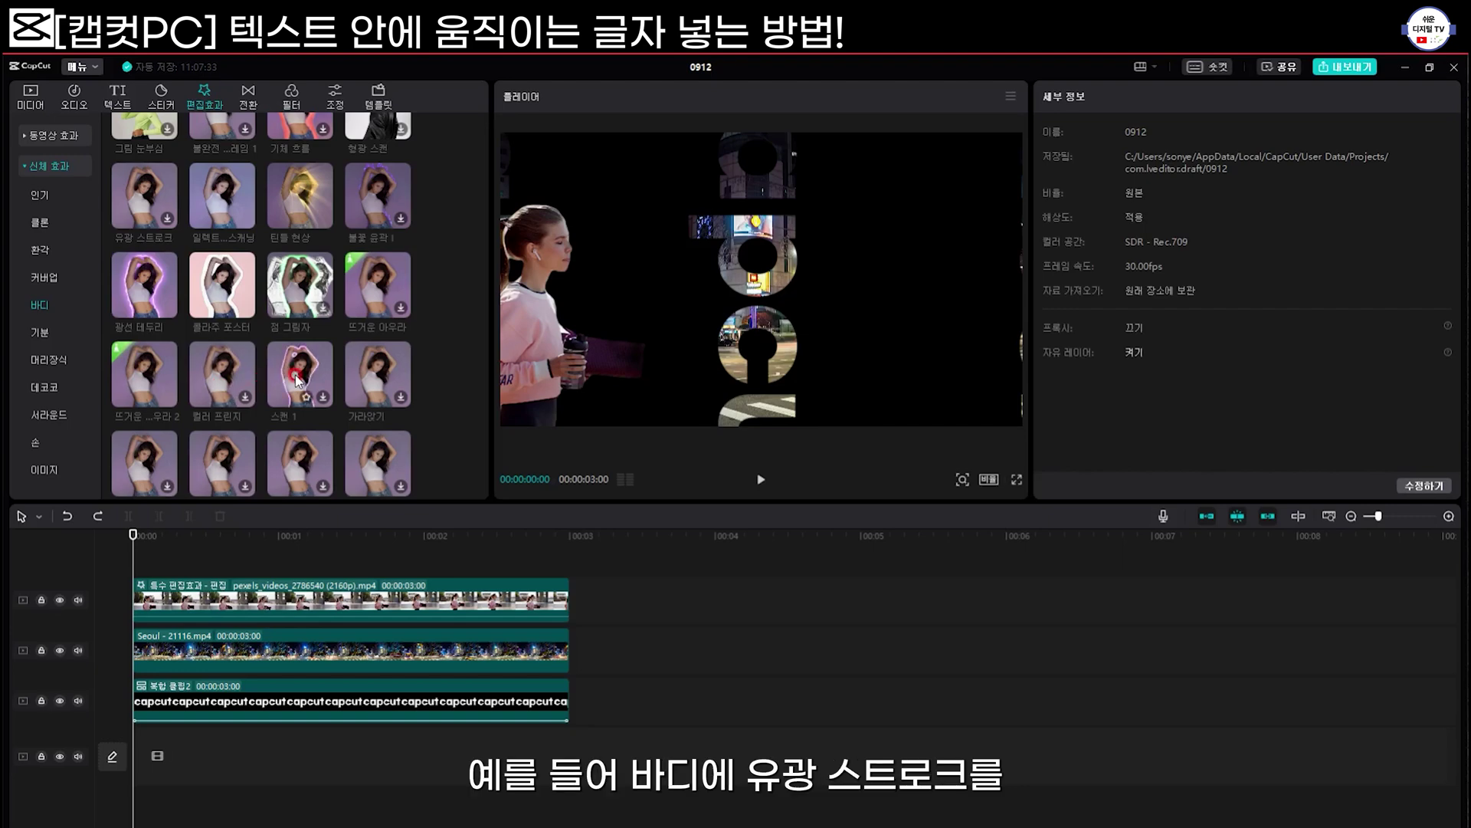
scroll(298, 380, "up", 2)
left_click_drag(145, 348, 140, 610)
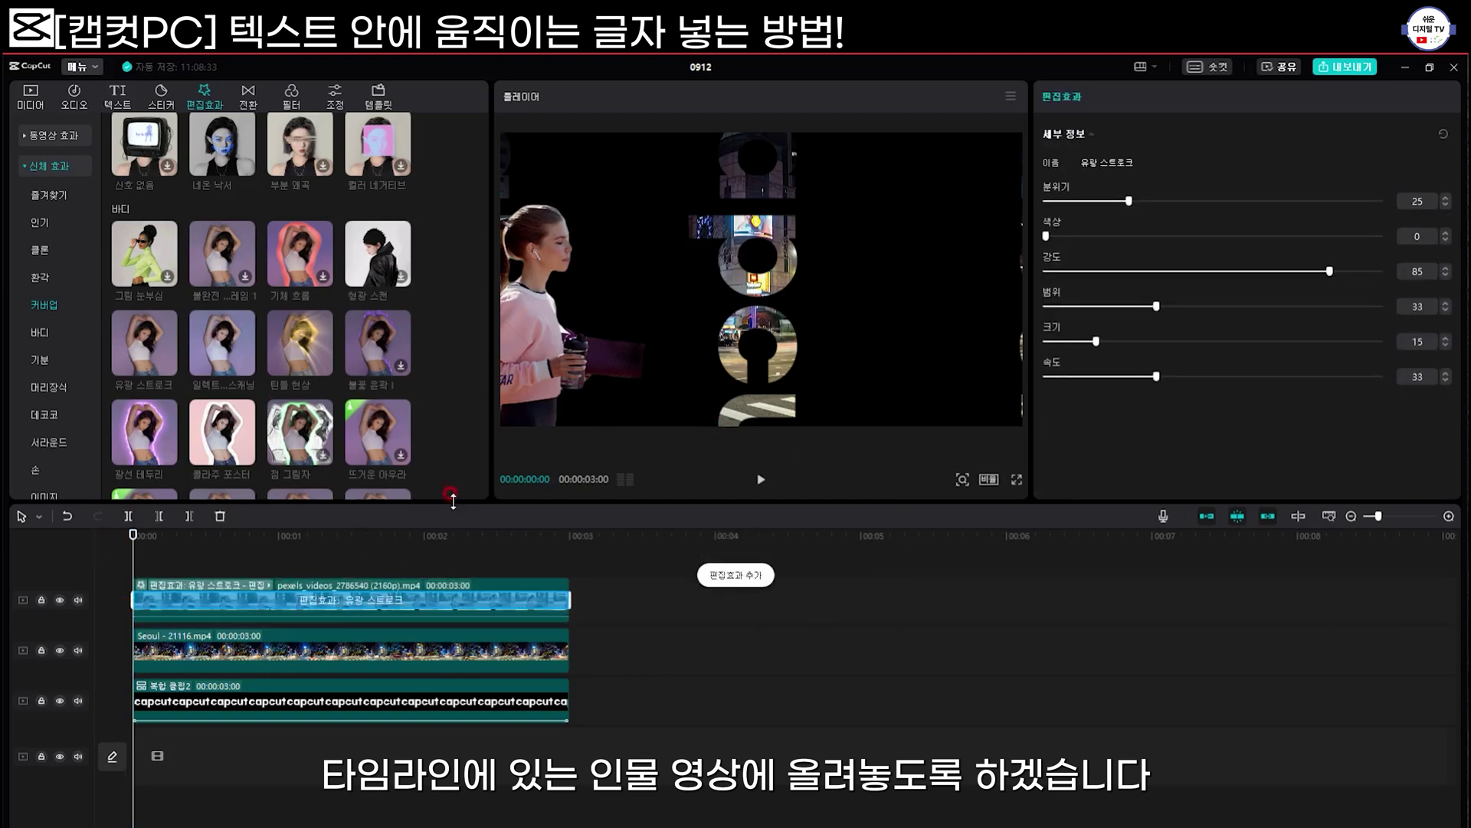
key("space")
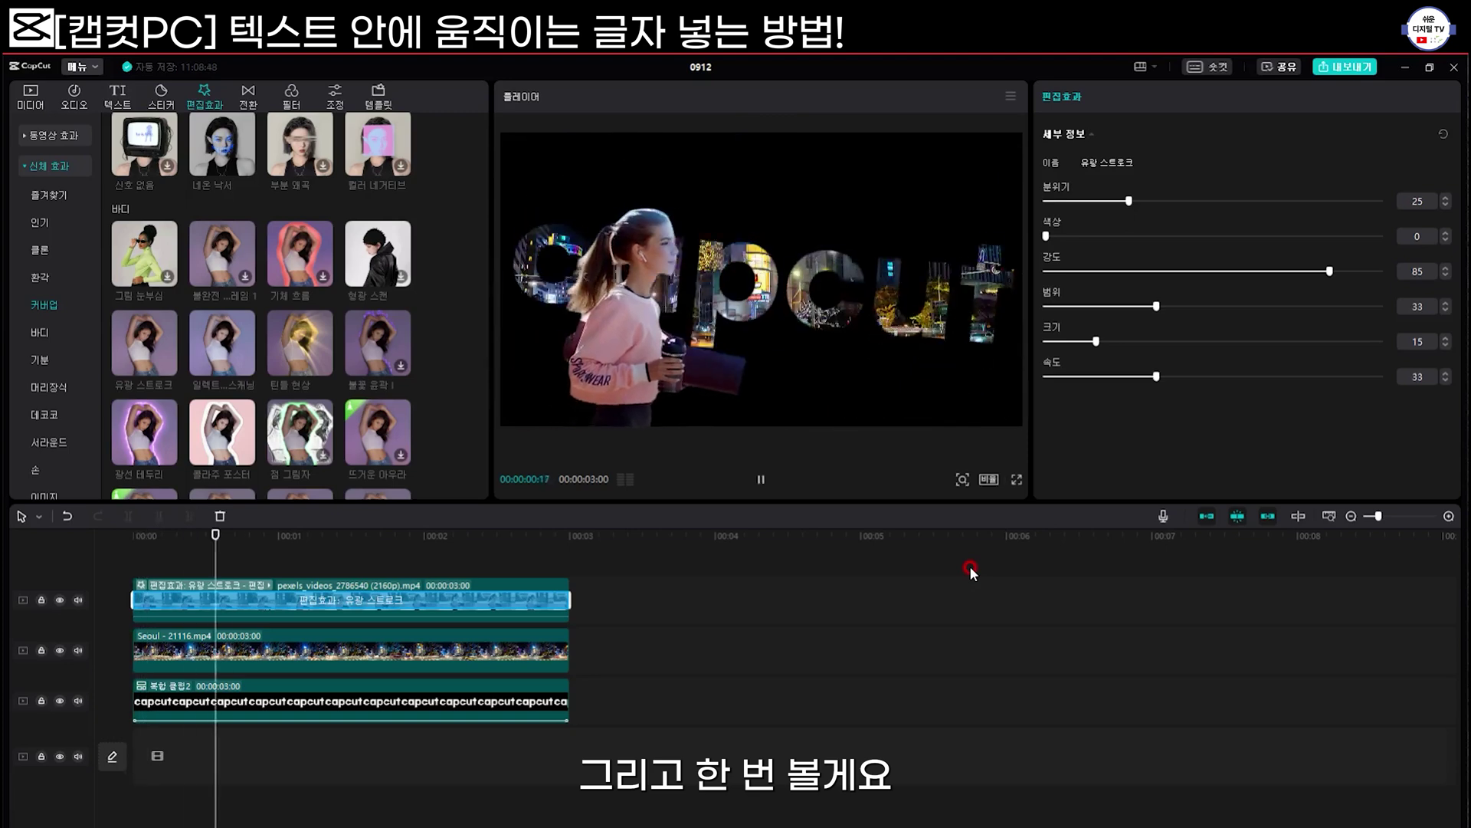